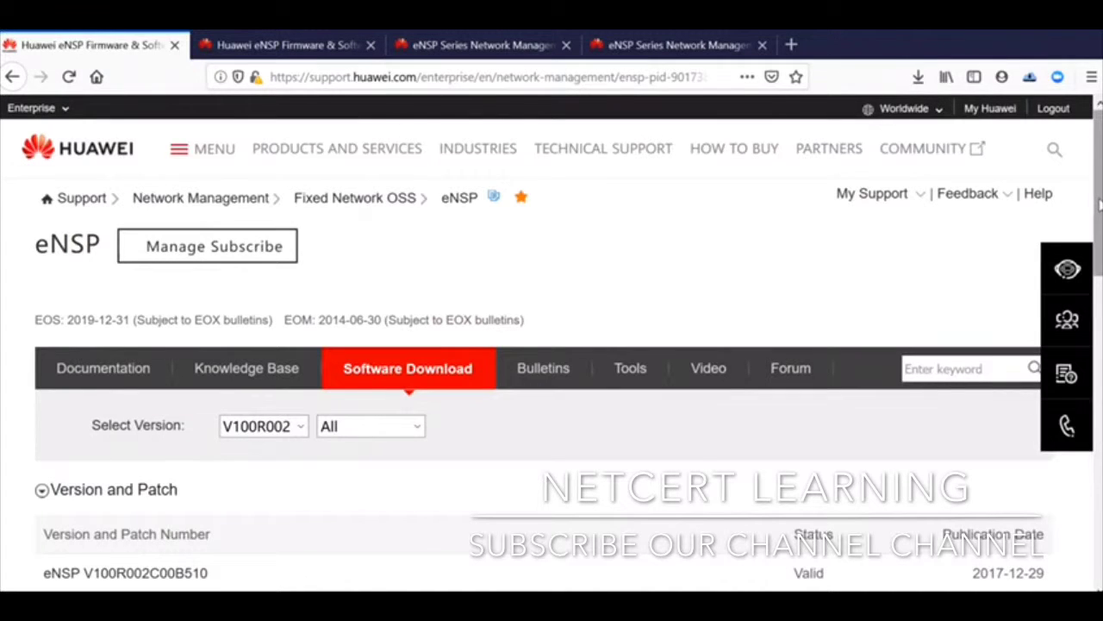
# Step: Open the eNSP V100R002C00B510 release page in a new tab and switch to it
pyautogui.moveTo(1100, 204); pyautogui.dragTo(1100, 257)
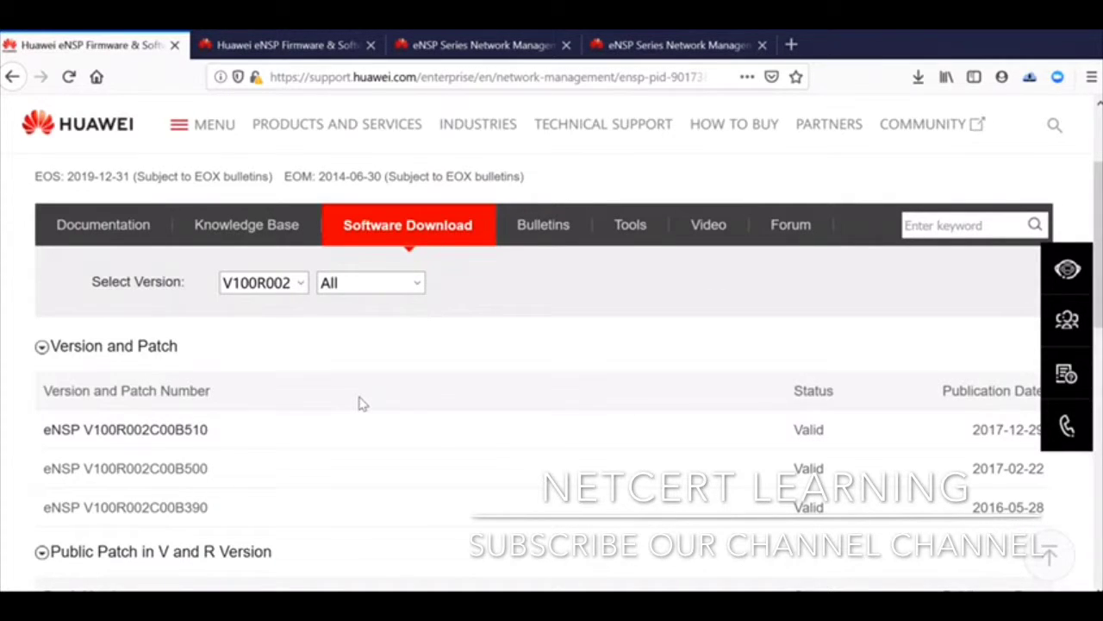
pyautogui.rightClick(193, 438)
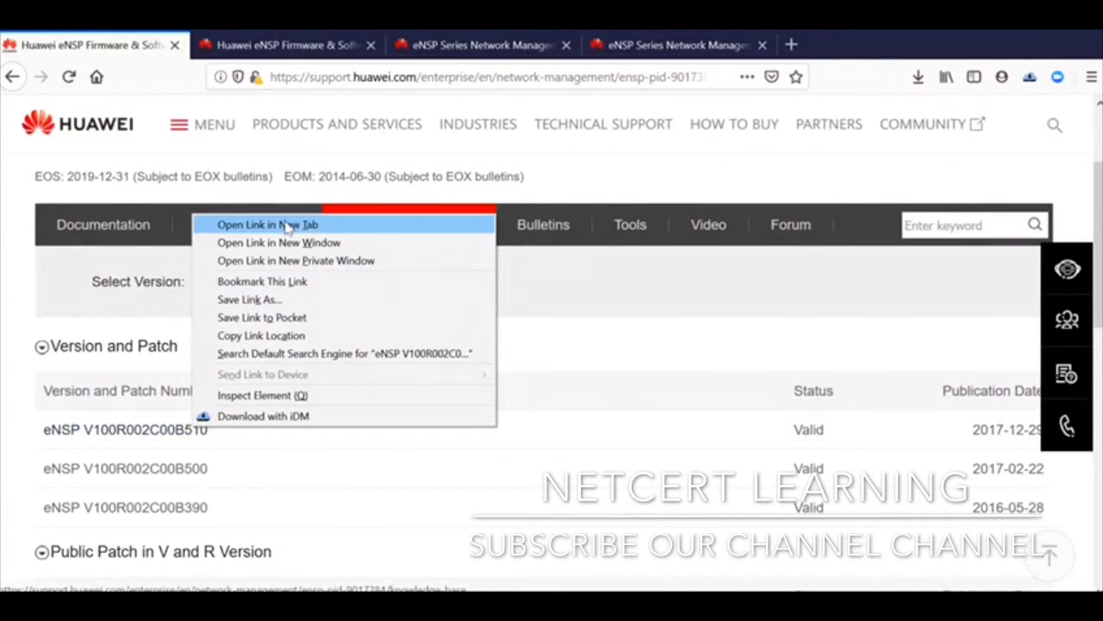
pyautogui.click(287, 226)
pyautogui.click(335, 48)
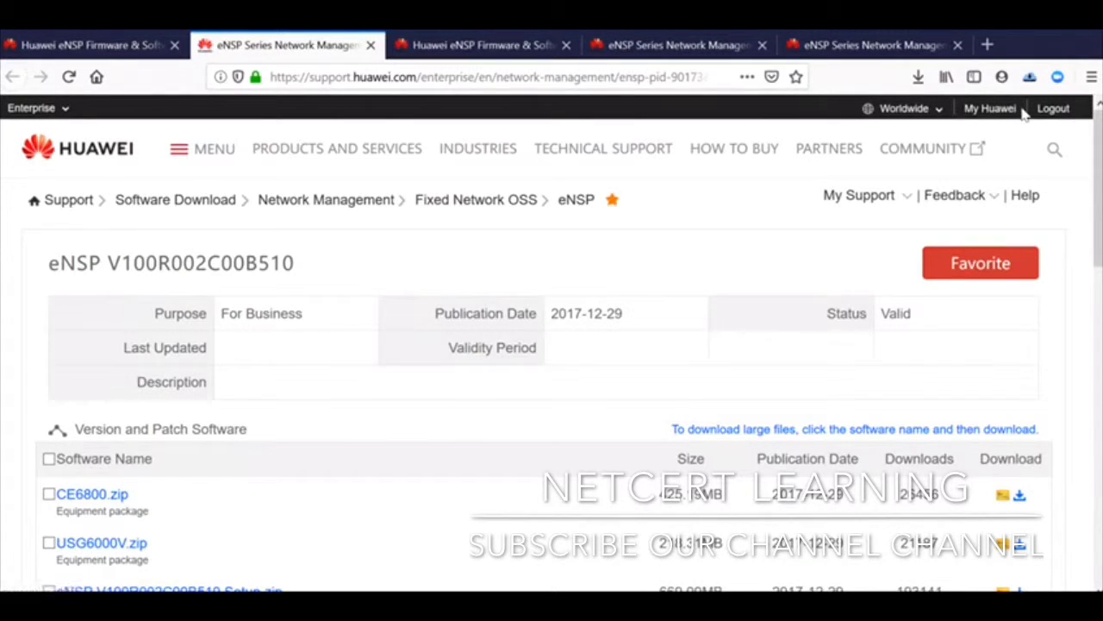
# Step: Select eNSP V100R002C00B510 Setup.zip (669 MB) and download it
pyautogui.moveTo(1098, 150); pyautogui.dragTo(1098, 215)
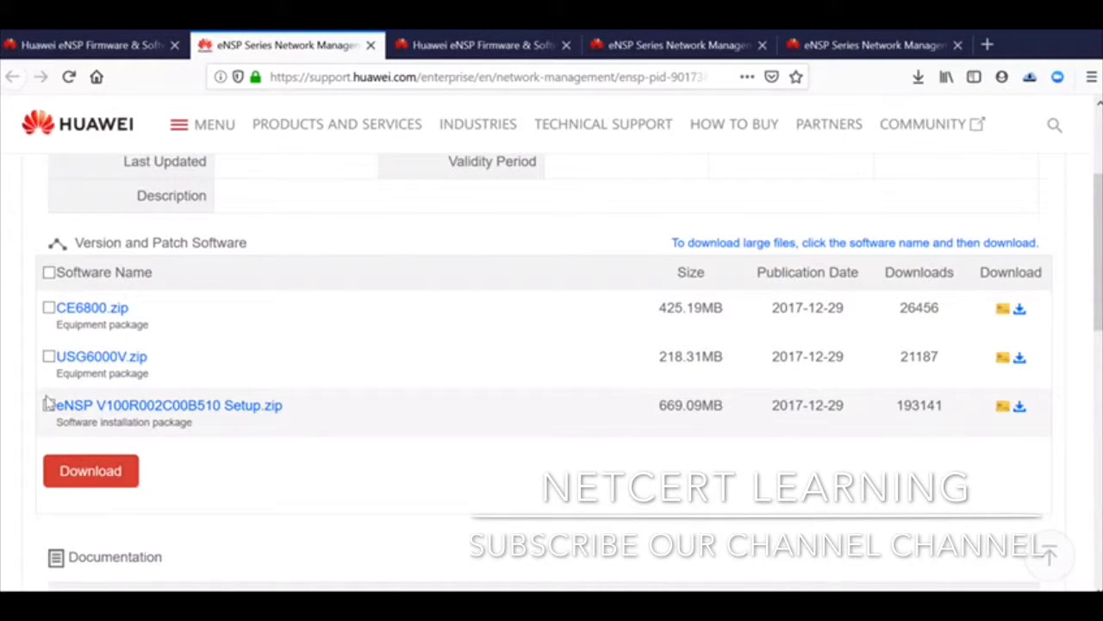
pyautogui.click(49, 404)
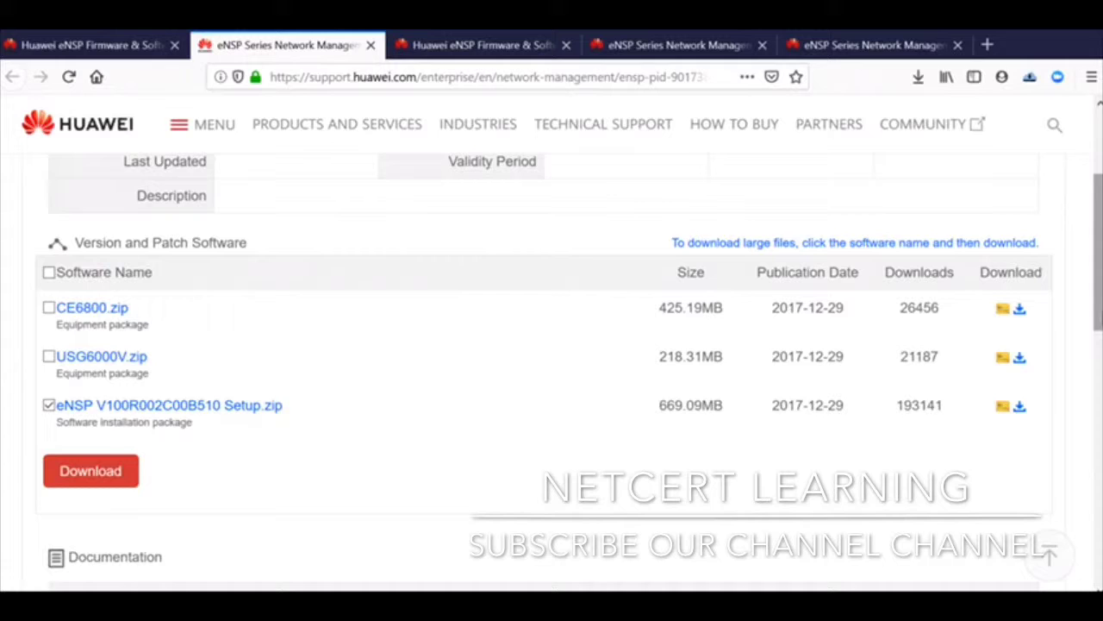
pyautogui.scroll(2, 552, 362)
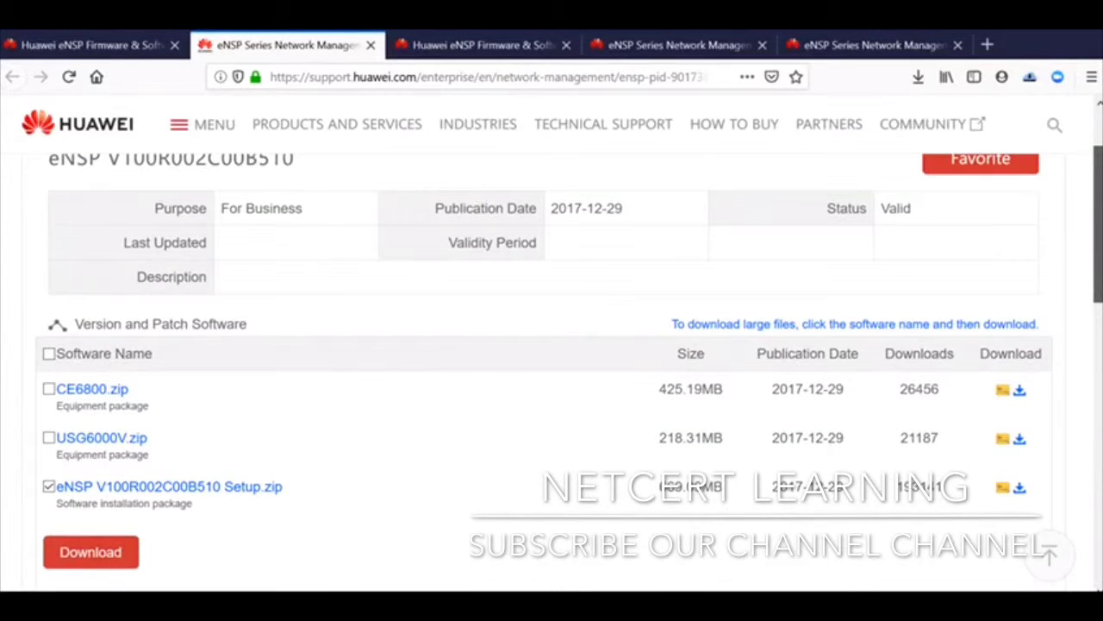
pyautogui.scroll(-1, 551, 362)
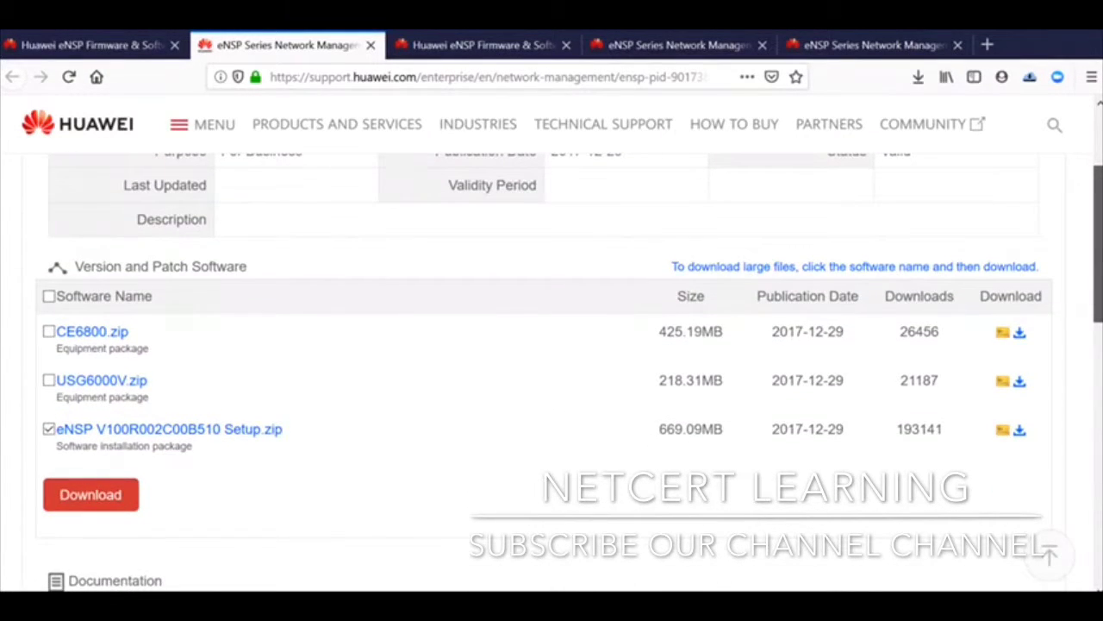
pyautogui.scroll(1, 551, 345)
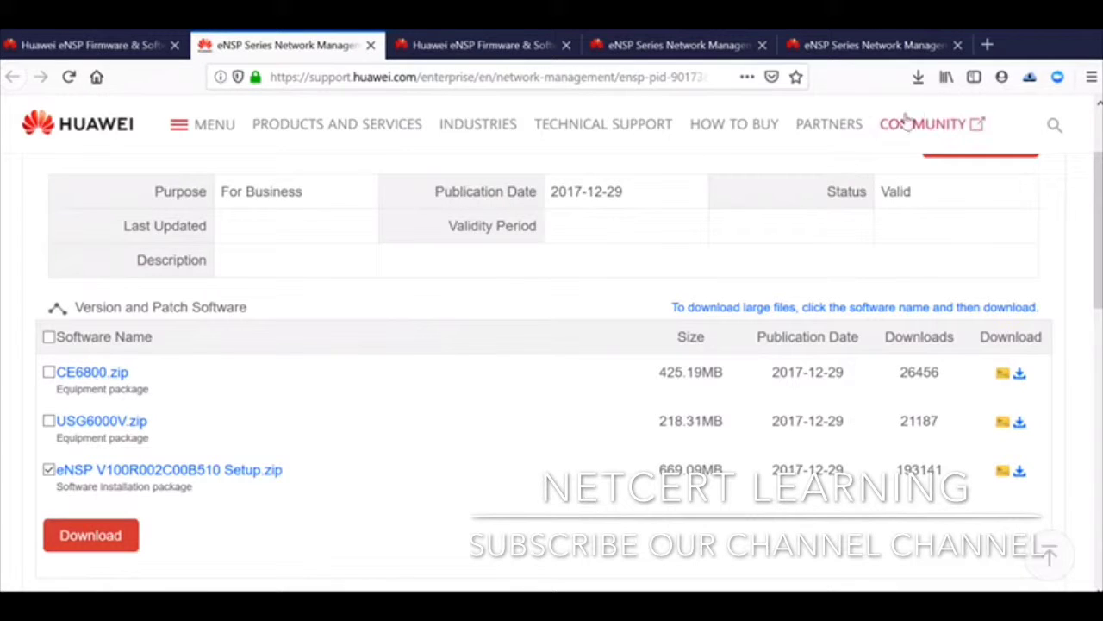
pyautogui.click(919, 78)
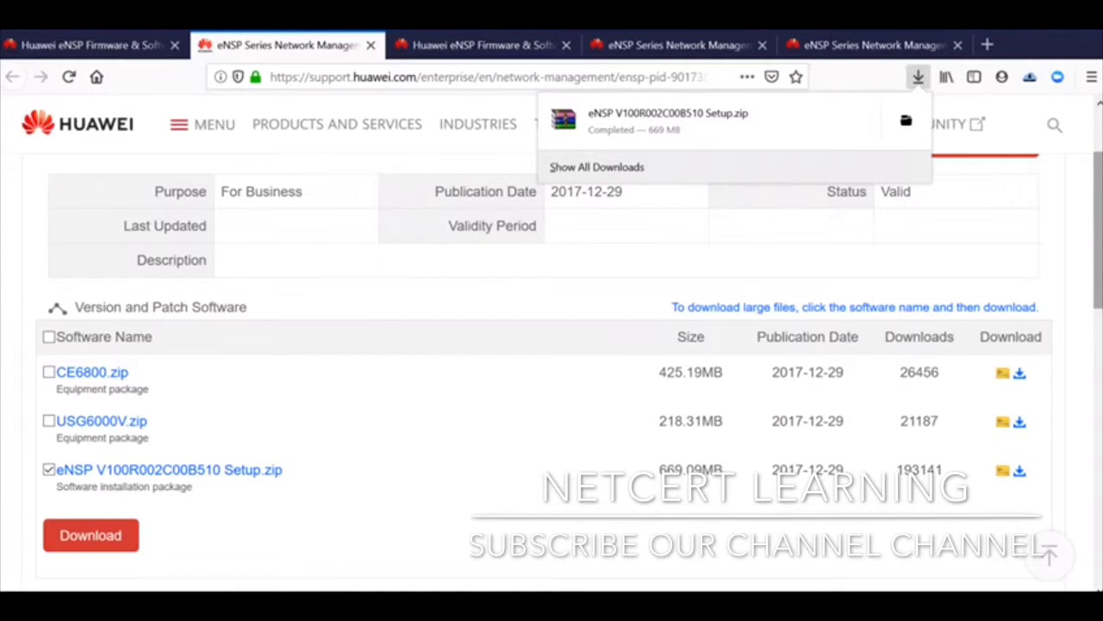
pyautogui.scroll(3, 1100, 160)
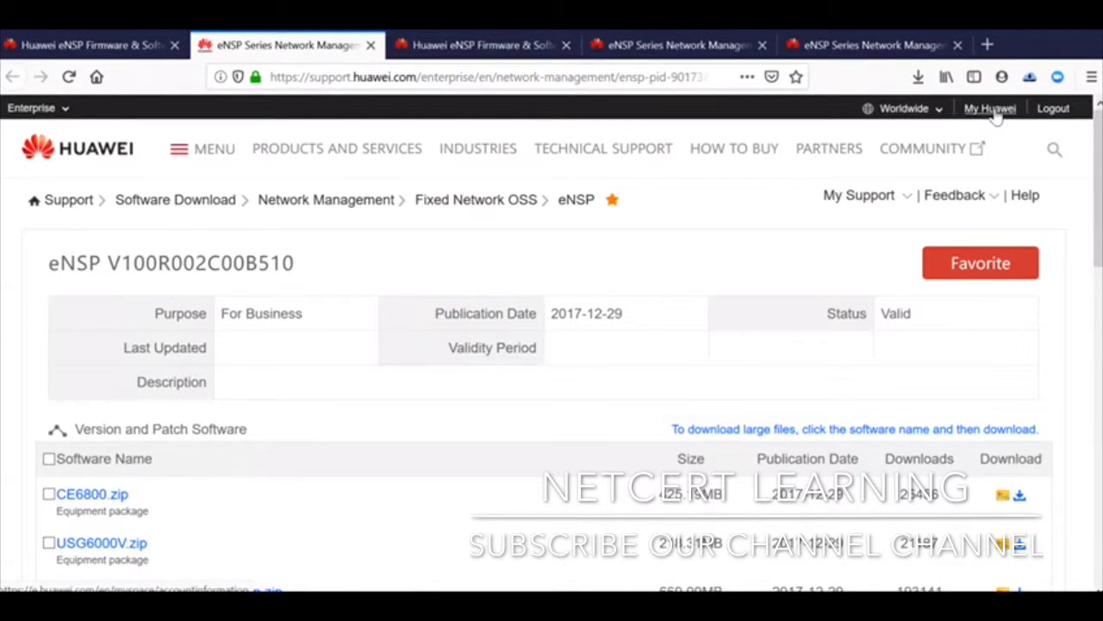
# Step: Extract the eNSP V100R002C00B510 Setup ZIP into the ENSP Simulator 510 folder
pyautogui.click(118, 46)
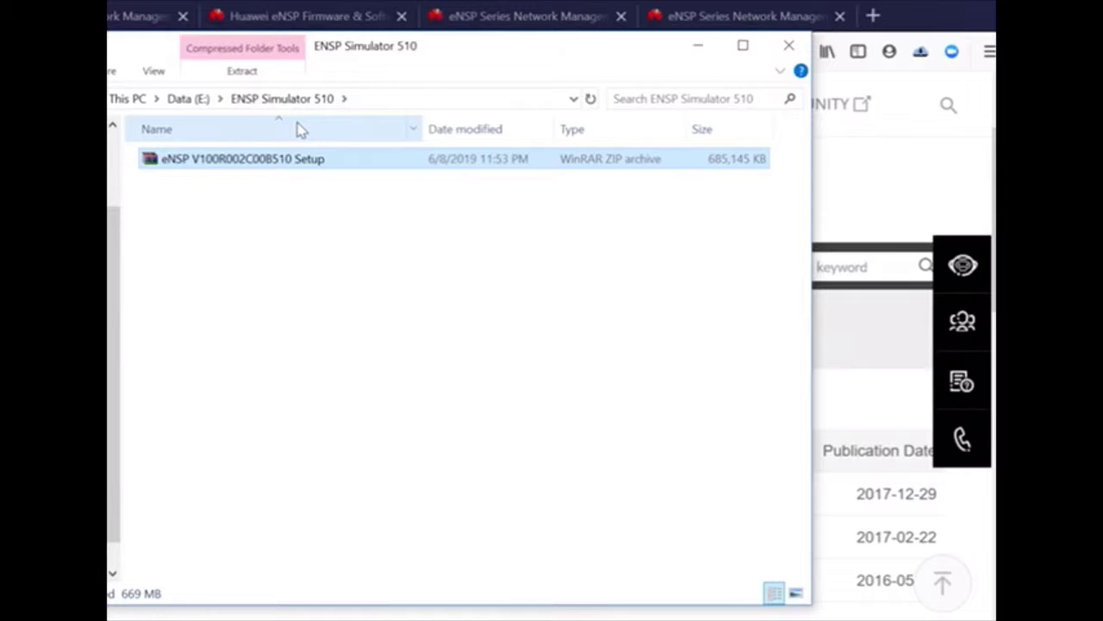
pyautogui.rightClick(249, 166)
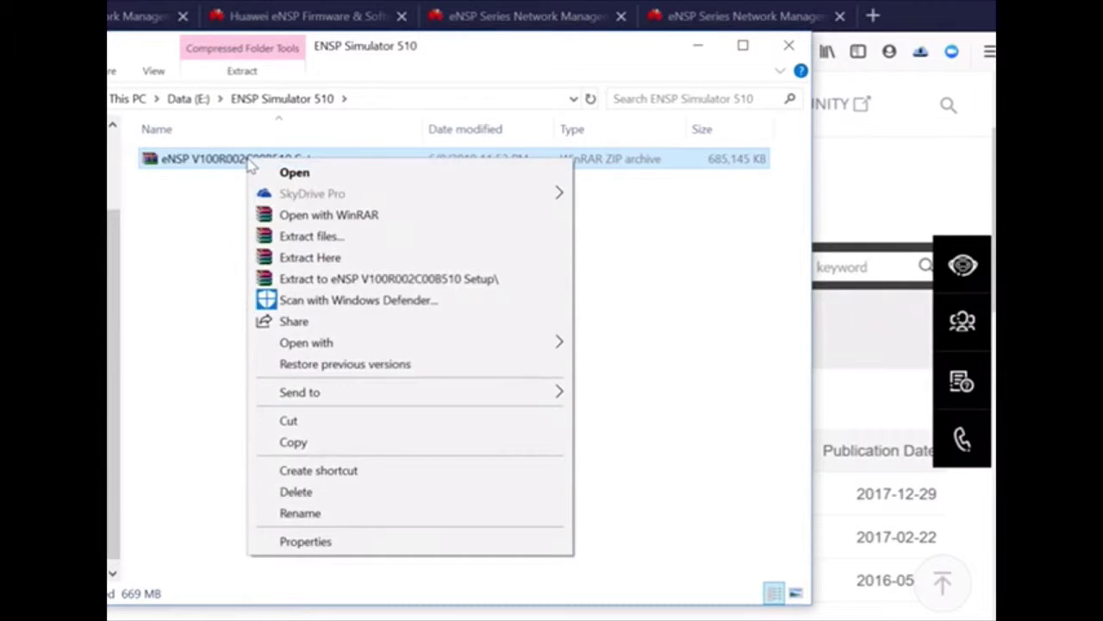
pyautogui.click(294, 257)
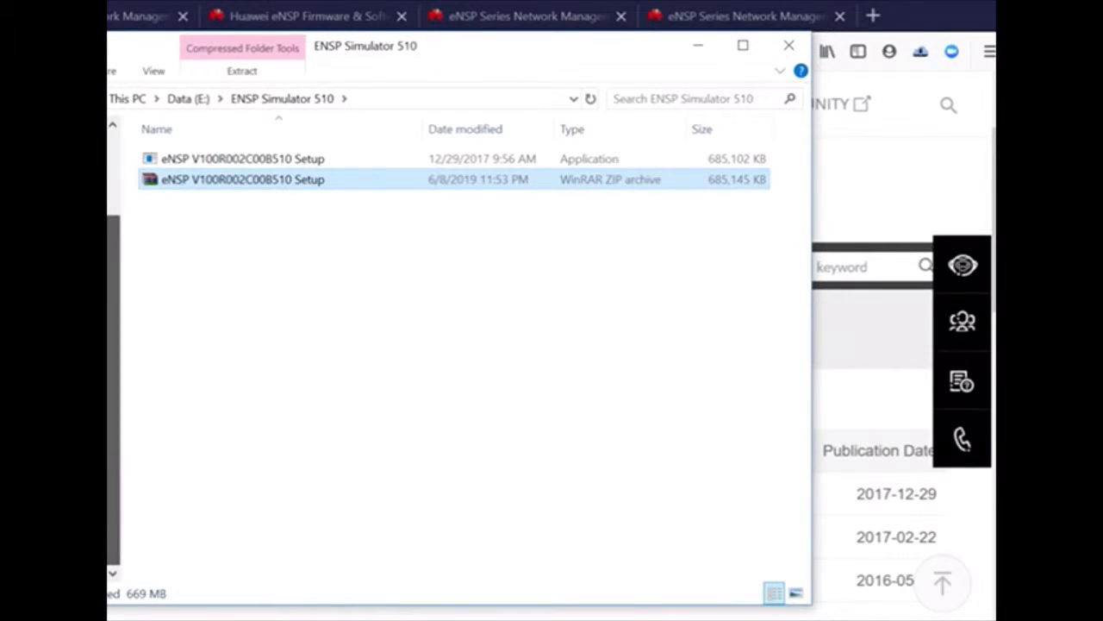
pyautogui.moveTo(119, 240); pyautogui.dragTo(119, 162)
pyautogui.moveTo(143, 59); pyautogui.dragTo(0, 70)
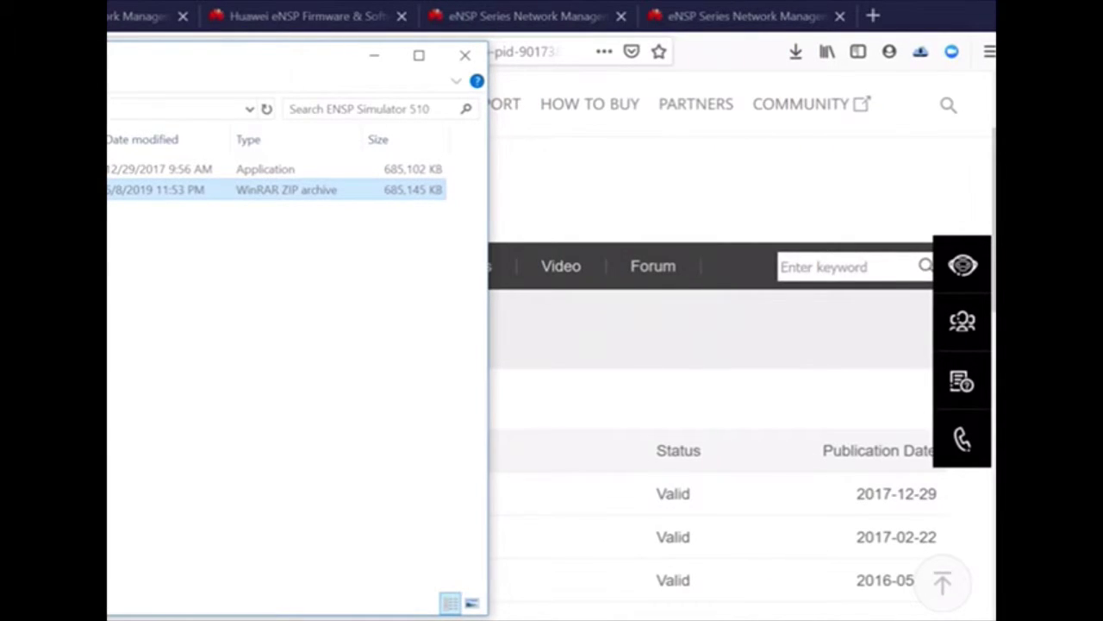
pyautogui.hotkey('shift', 'Up')
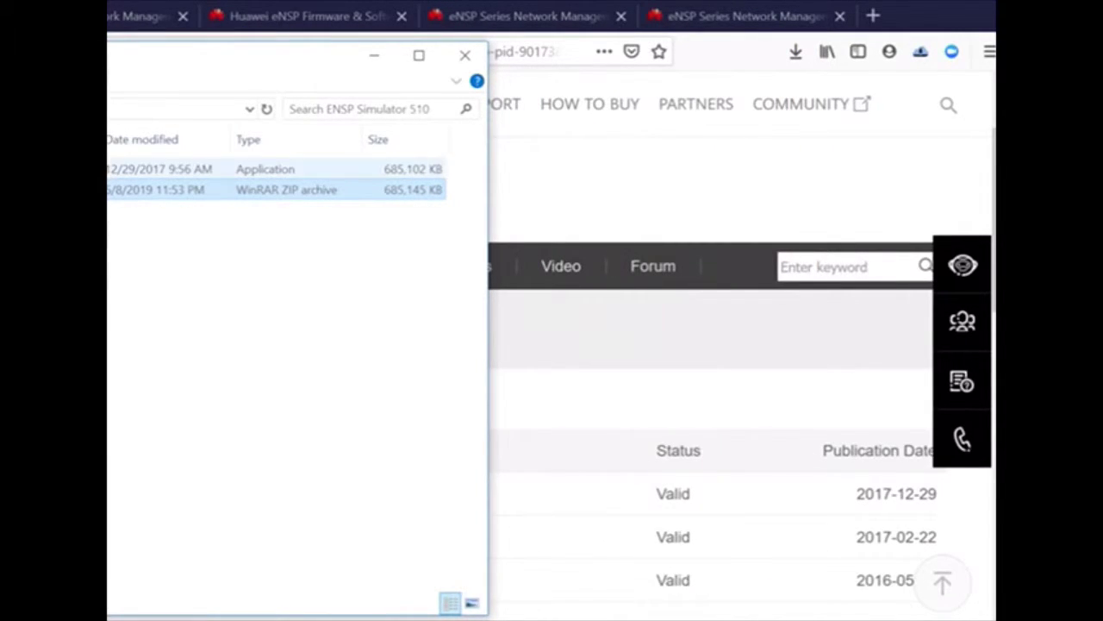
# Step: Select only the extracted eNSP V100R002C00B510 Setup application
pyautogui.press('Up')
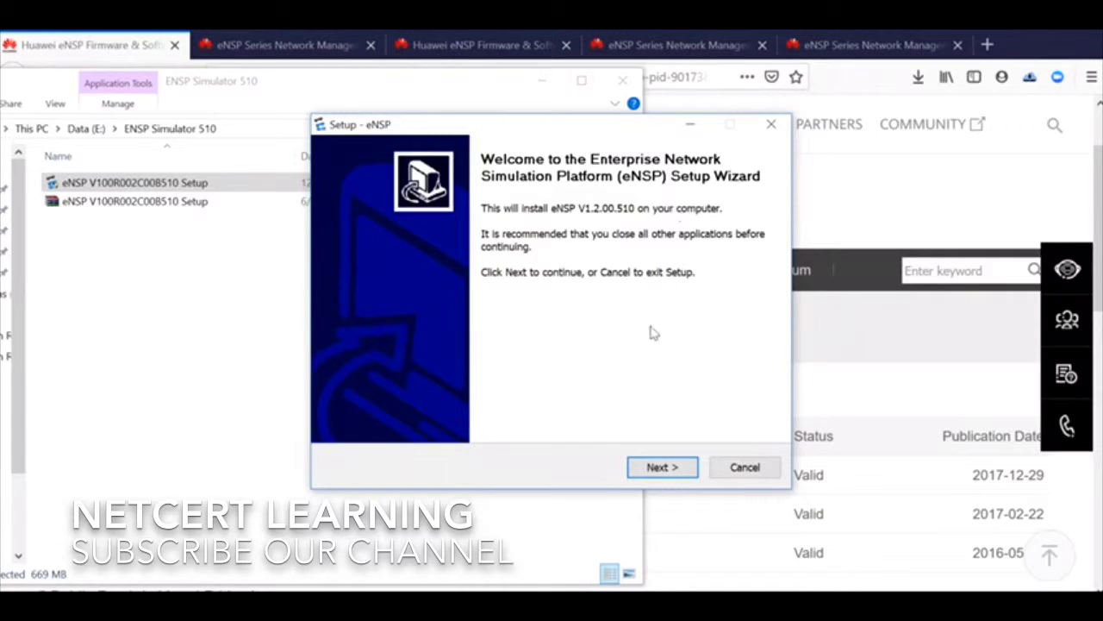
# Step: Accept the licence, keeping install folder C:\Program Files\Huawei\eNSP and the default Start Menu folder
pyautogui.click(662, 467)
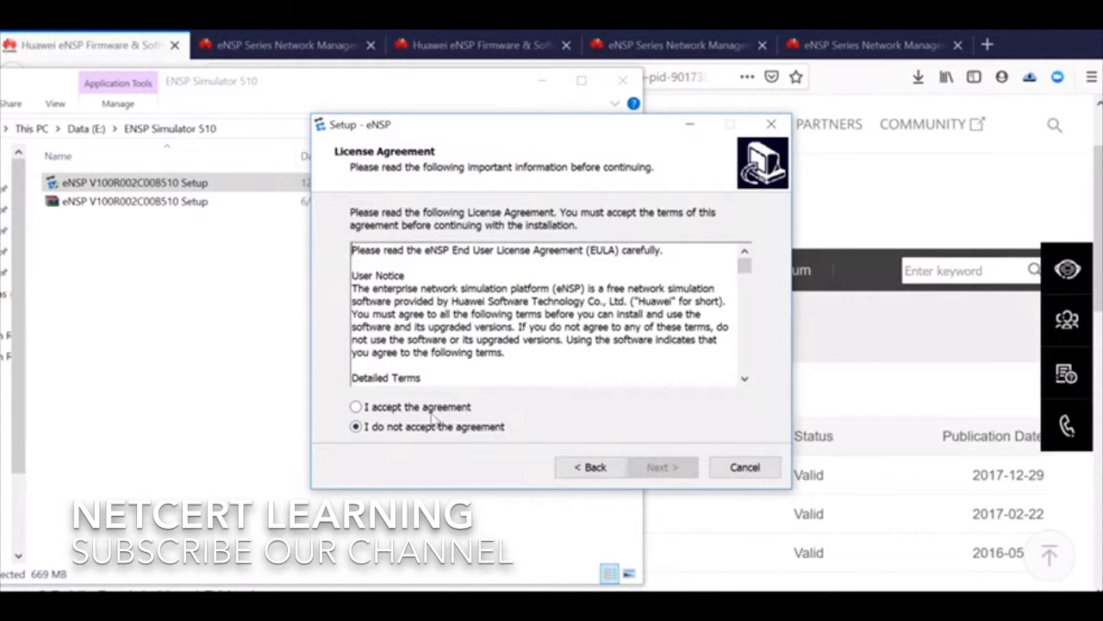
pyautogui.click(434, 412)
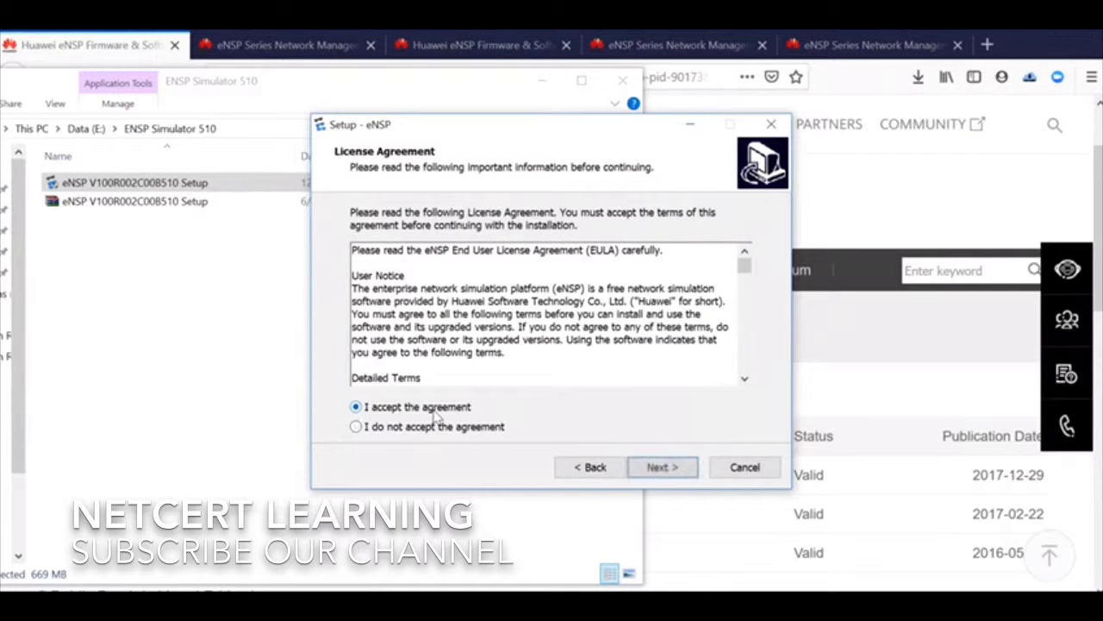
pyautogui.click(673, 477)
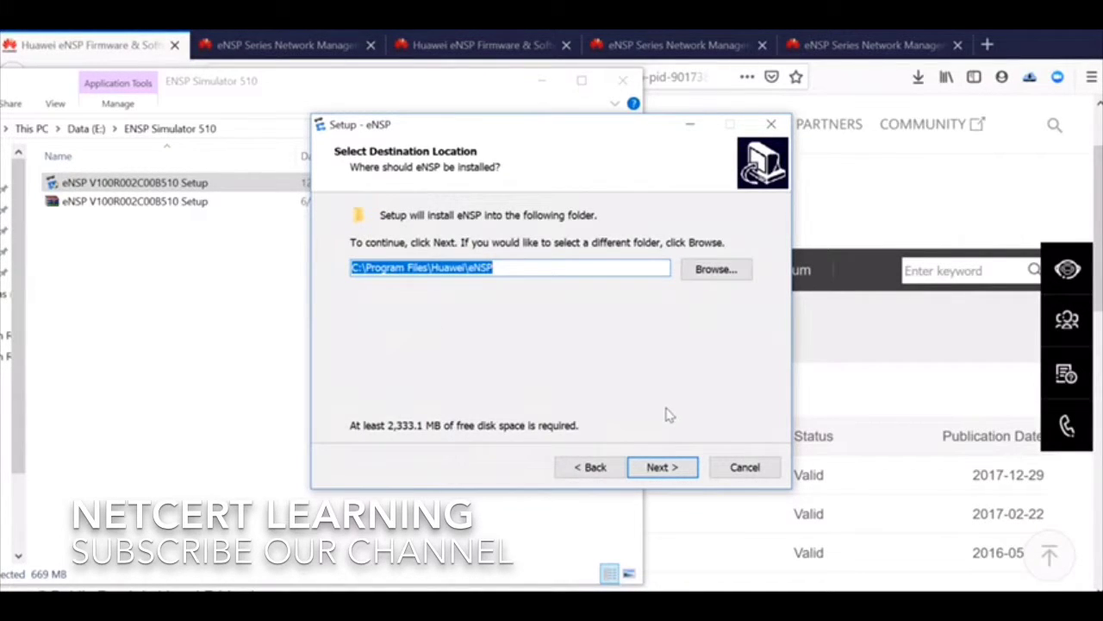
pyautogui.click(669, 474)
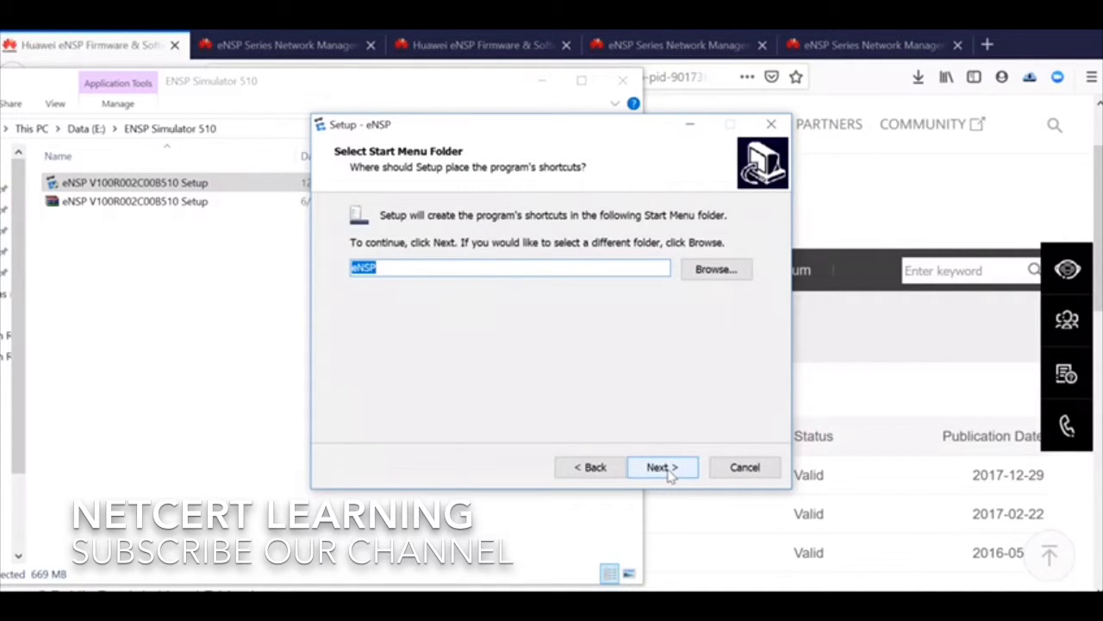
pyautogui.click(670, 471)
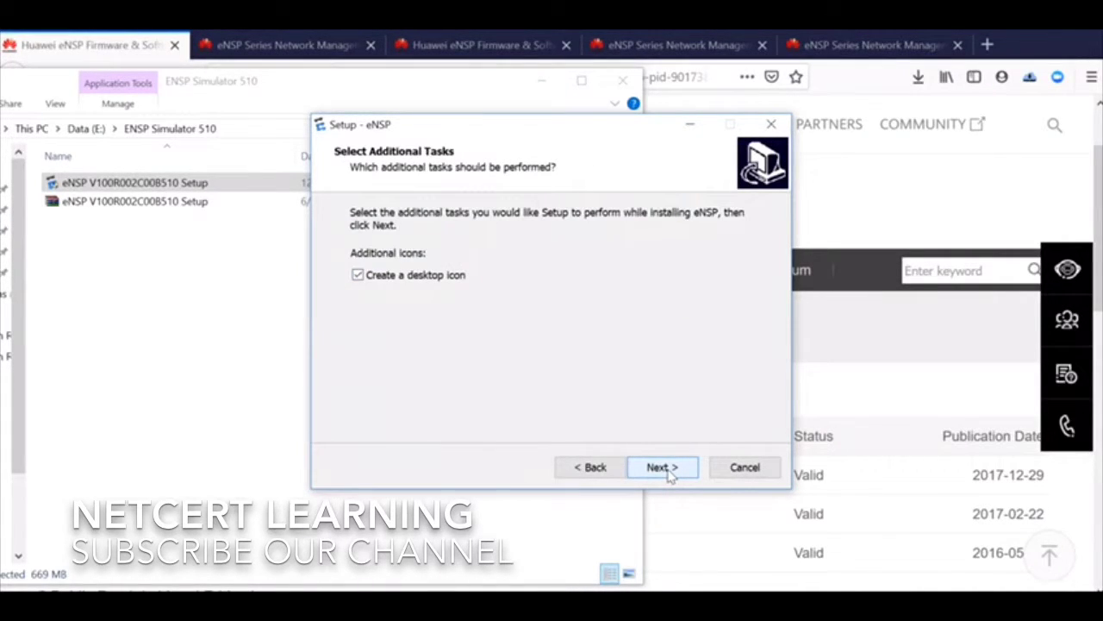
# Step: Keep the desktop icon, include WinPcap, Wireshark and VirtualBox, and start installing
pyautogui.click(362, 280)
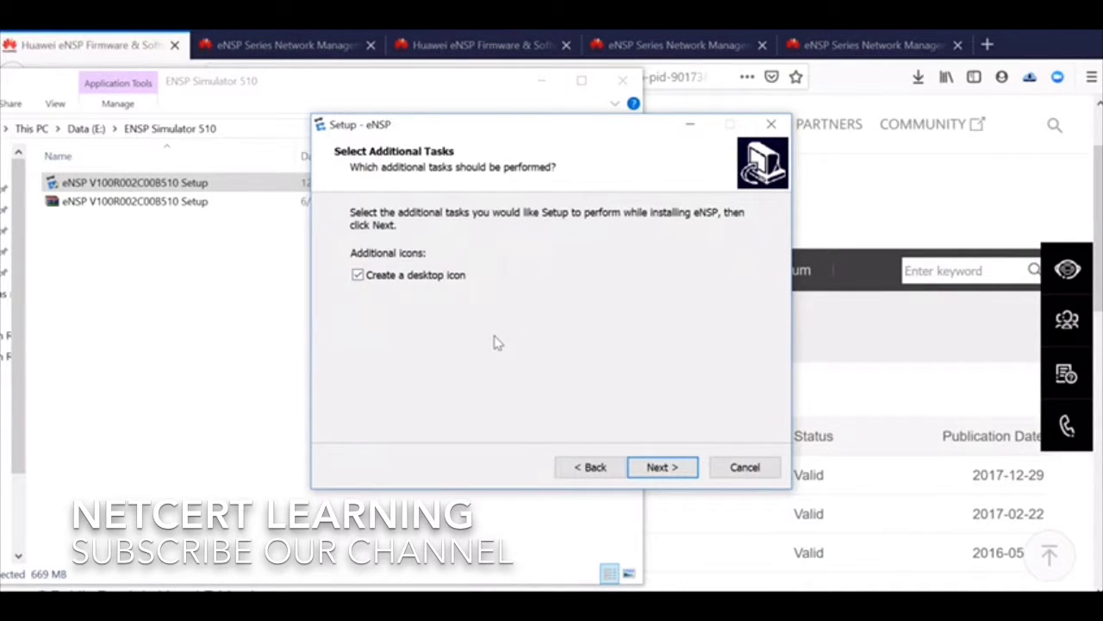
pyautogui.click(662, 467)
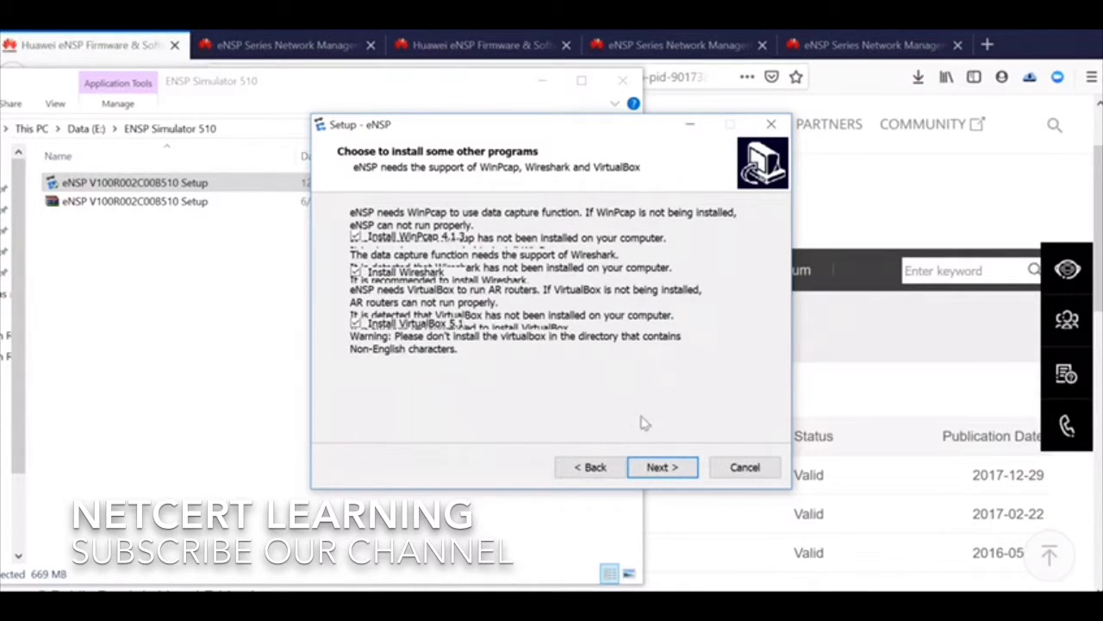
pyautogui.click(660, 468)
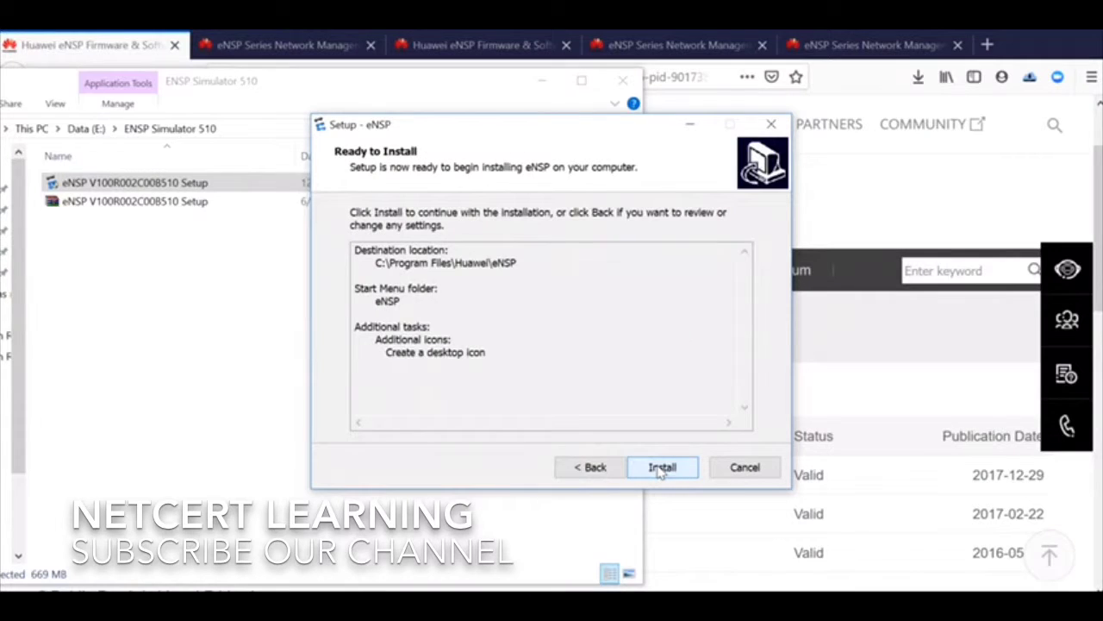
pyautogui.click(660, 465)
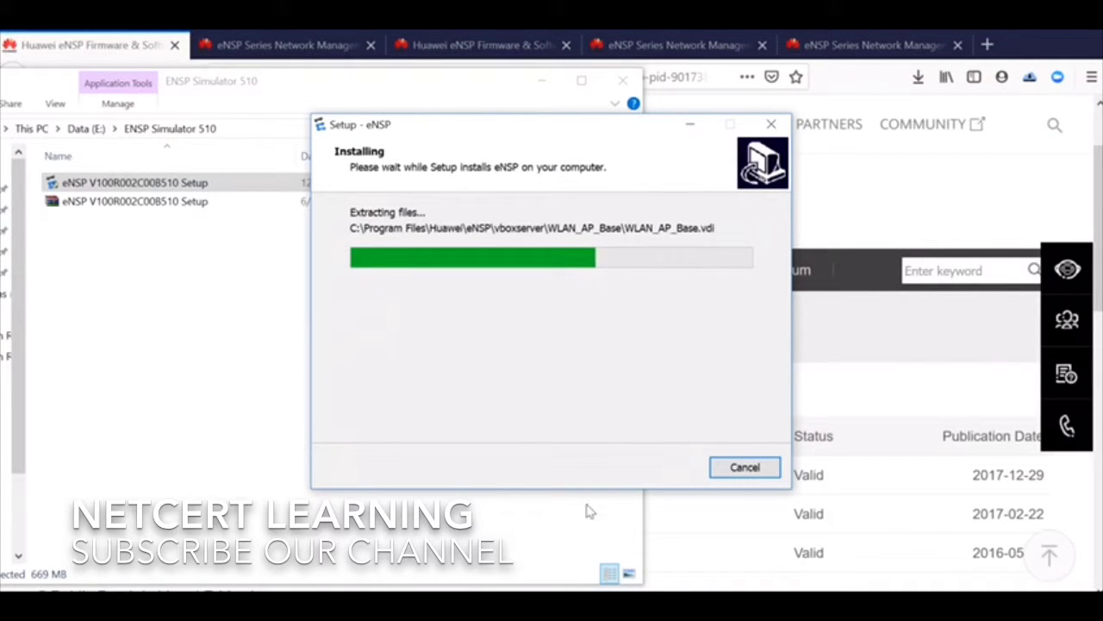
# Step: Wait until the eNSP installation progress bar fills
pyautogui.click(574, 562)
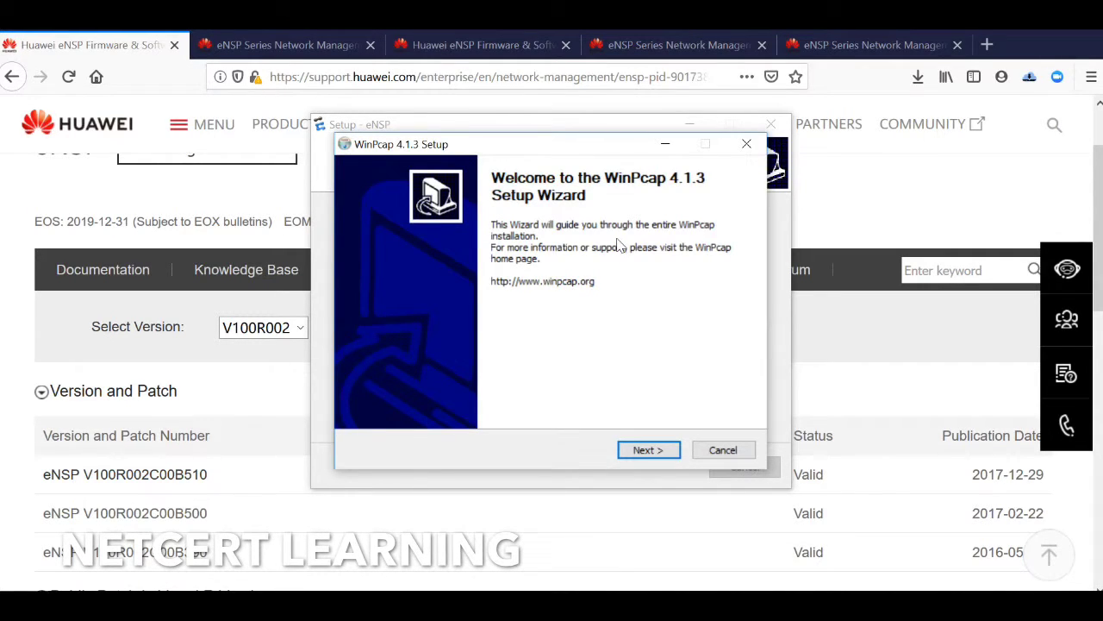
# Step: Install WinPcap 4.1.3 with default options and close its wizard
pyautogui.click(638, 456)
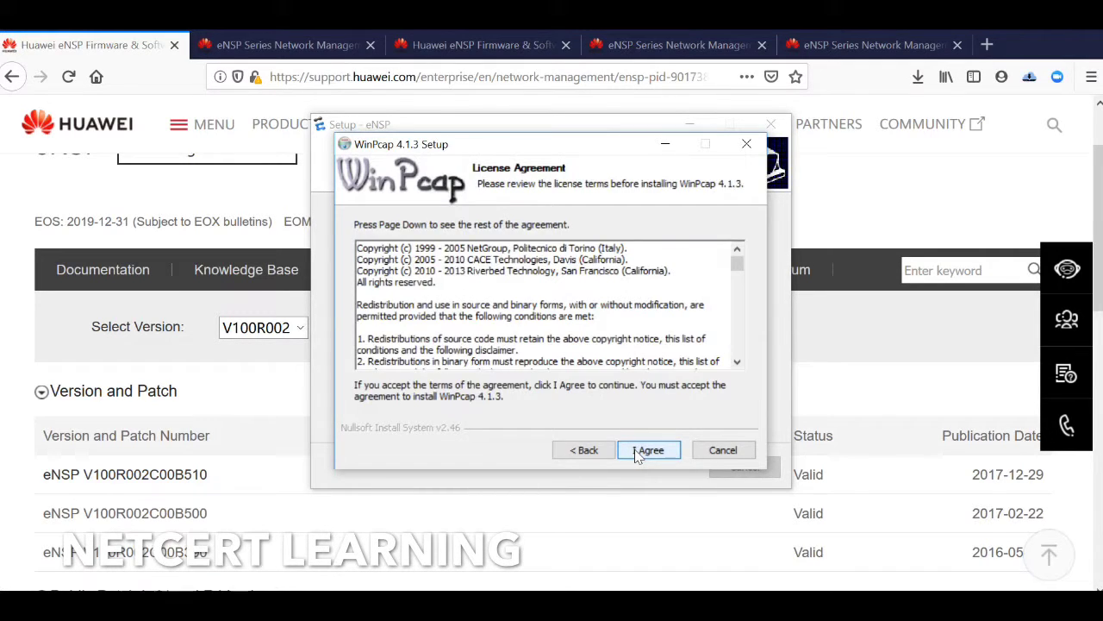
pyautogui.click(648, 450)
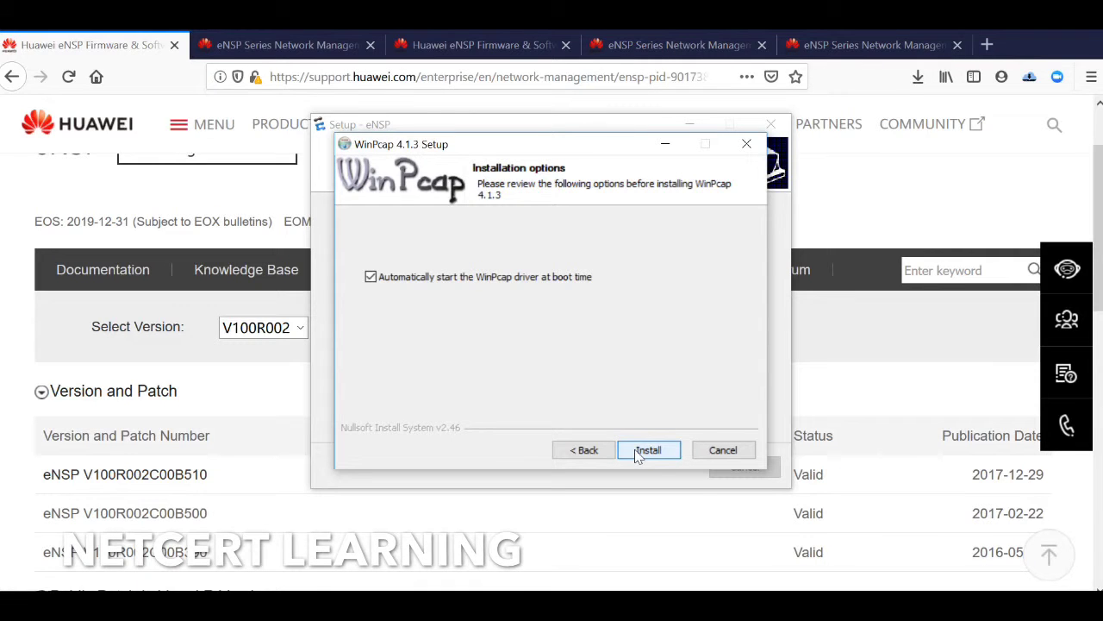
pyautogui.click(637, 454)
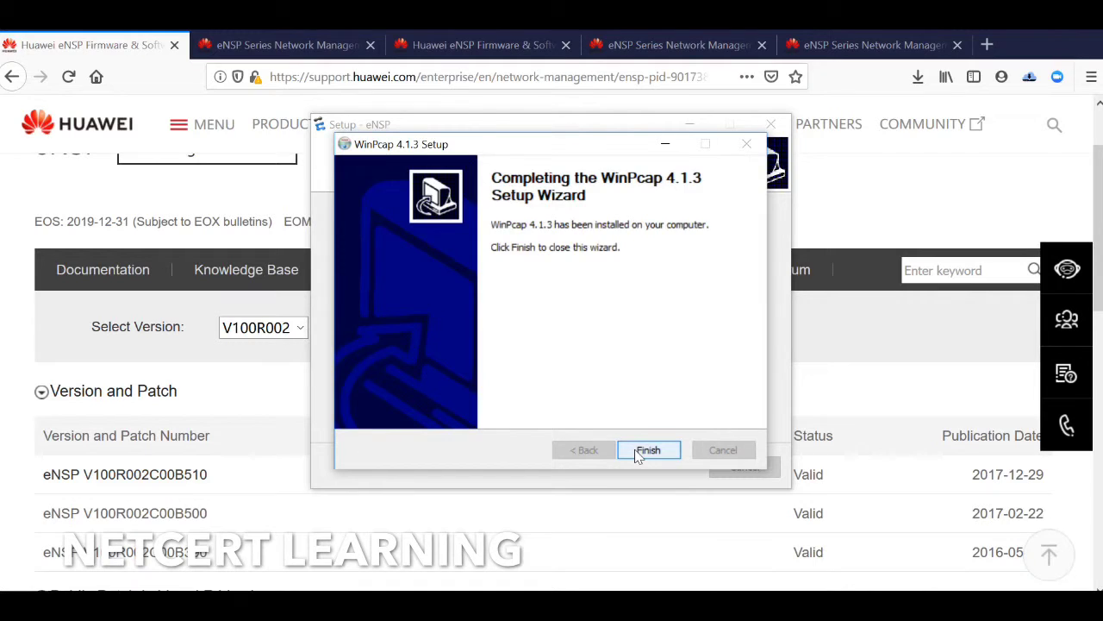
pyautogui.click(637, 454)
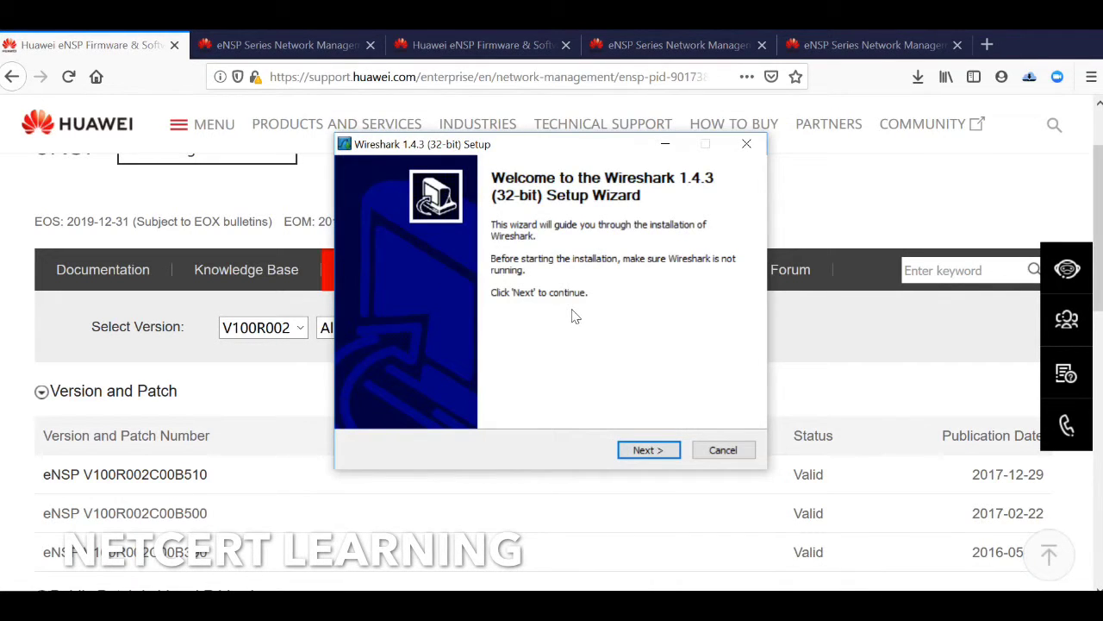
# Step: Install Wireshark 1.4.3 into C:\Program Files (x86)\Wireshark with defaults, skipping WinPcap 4.1.2
pyautogui.click(644, 450)
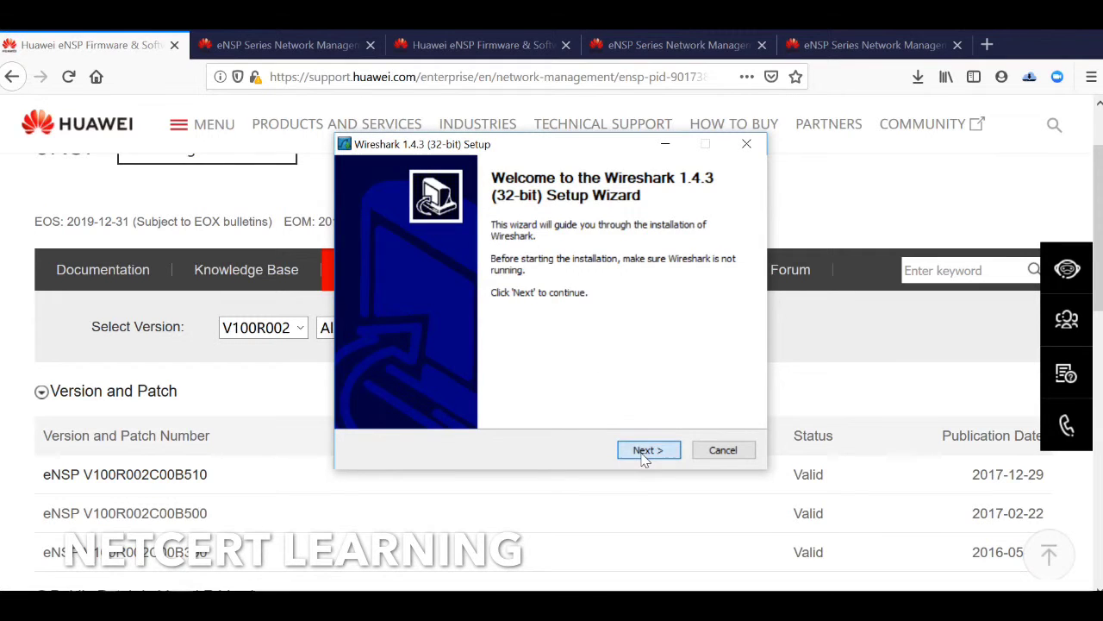
pyautogui.click(648, 450)
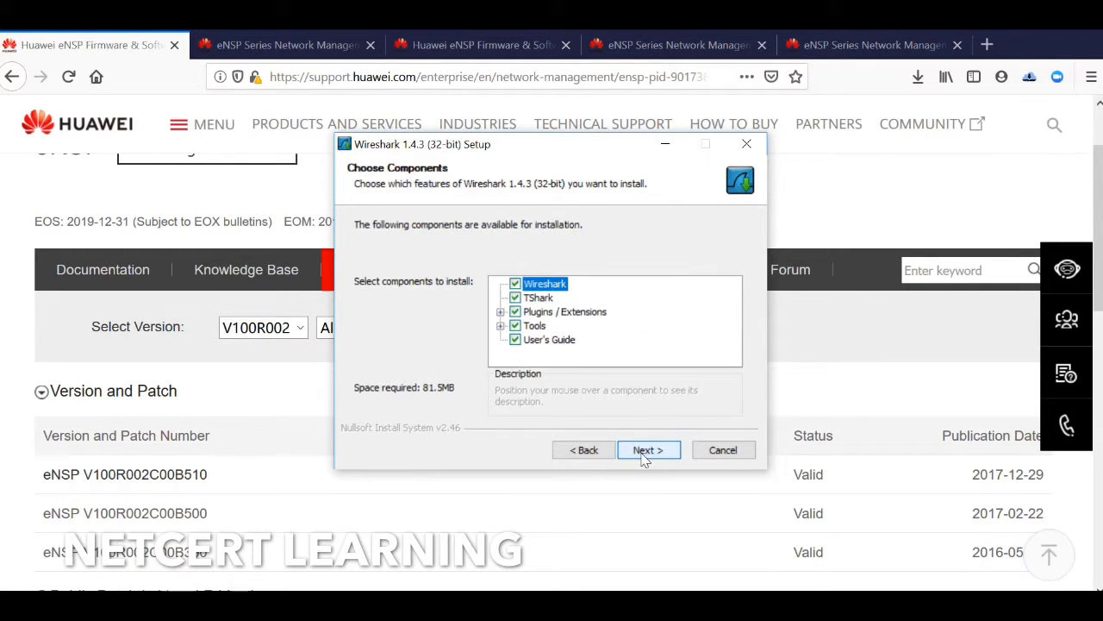
pyautogui.click(642, 458)
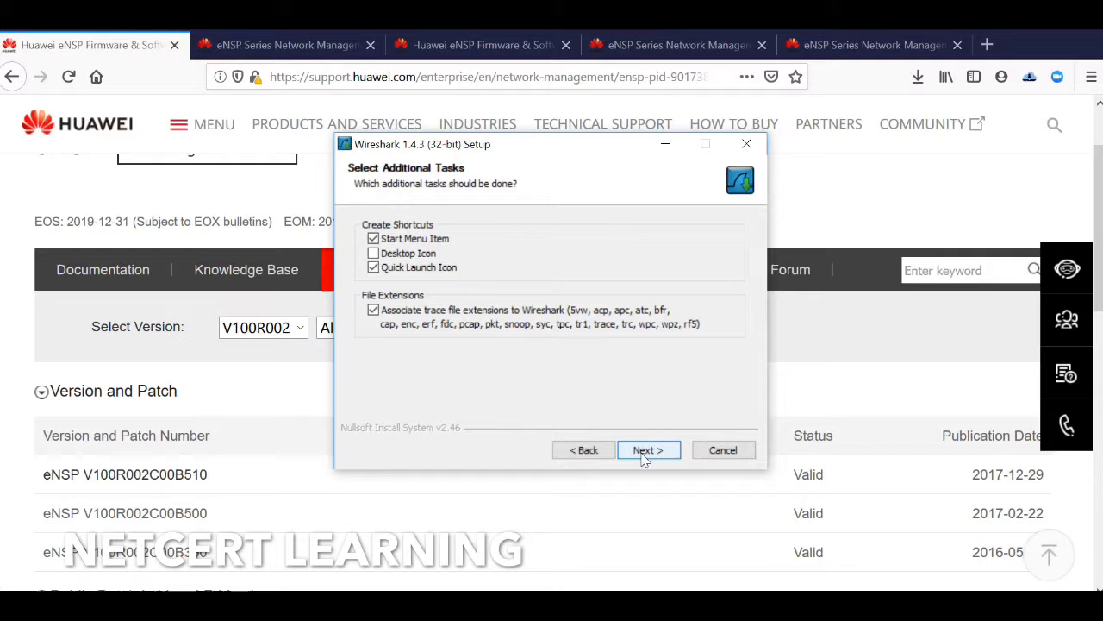
pyautogui.click(642, 456)
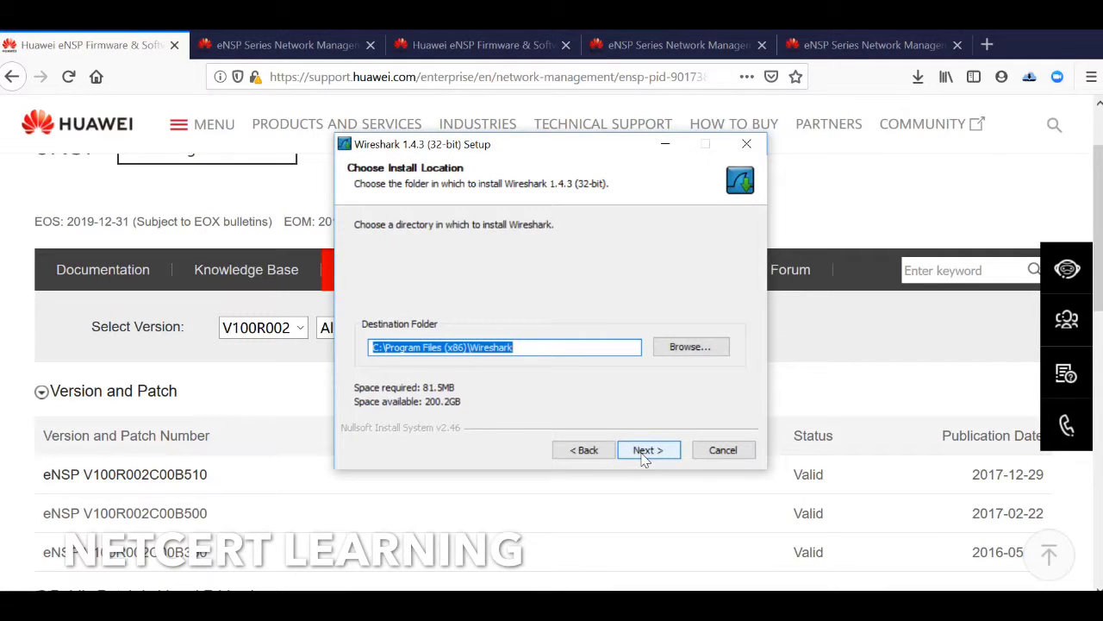
pyautogui.click(642, 455)
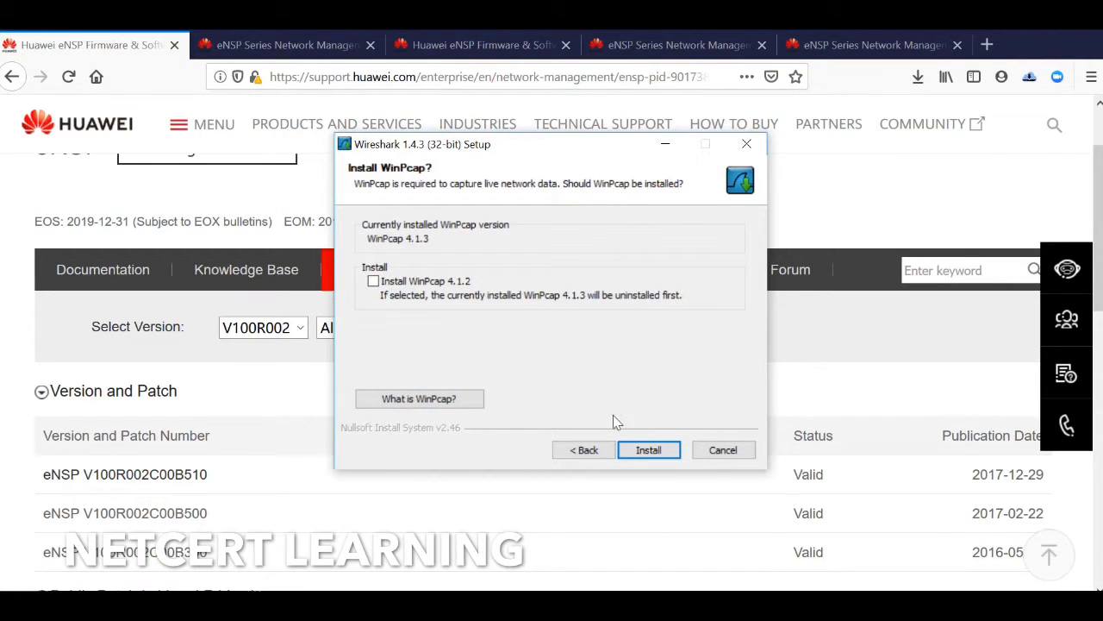
pyautogui.click(642, 452)
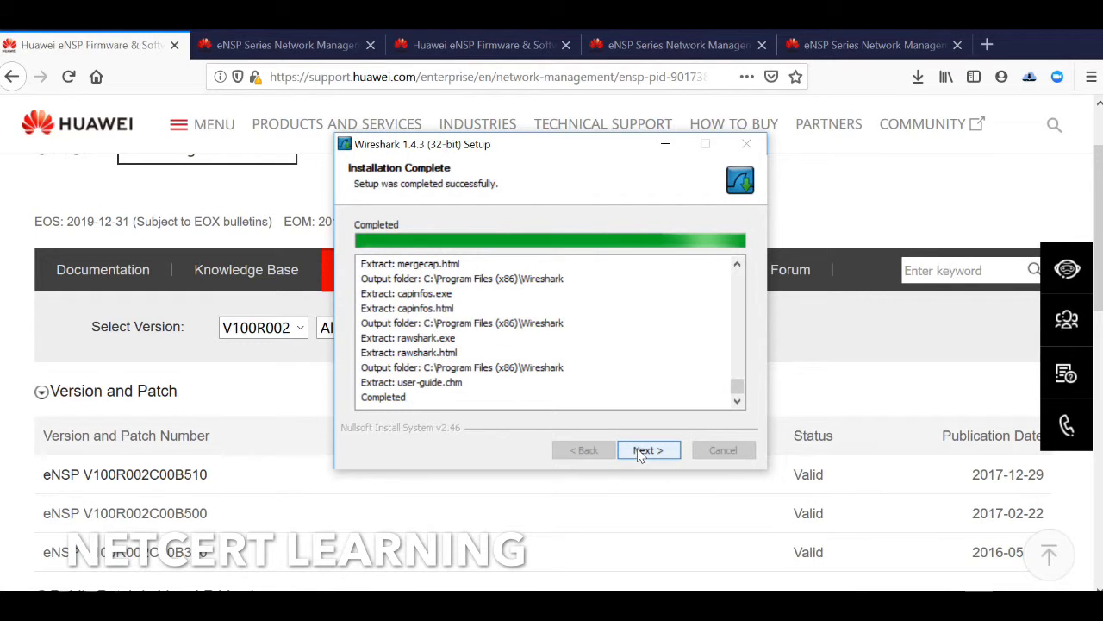
pyautogui.click(639, 451)
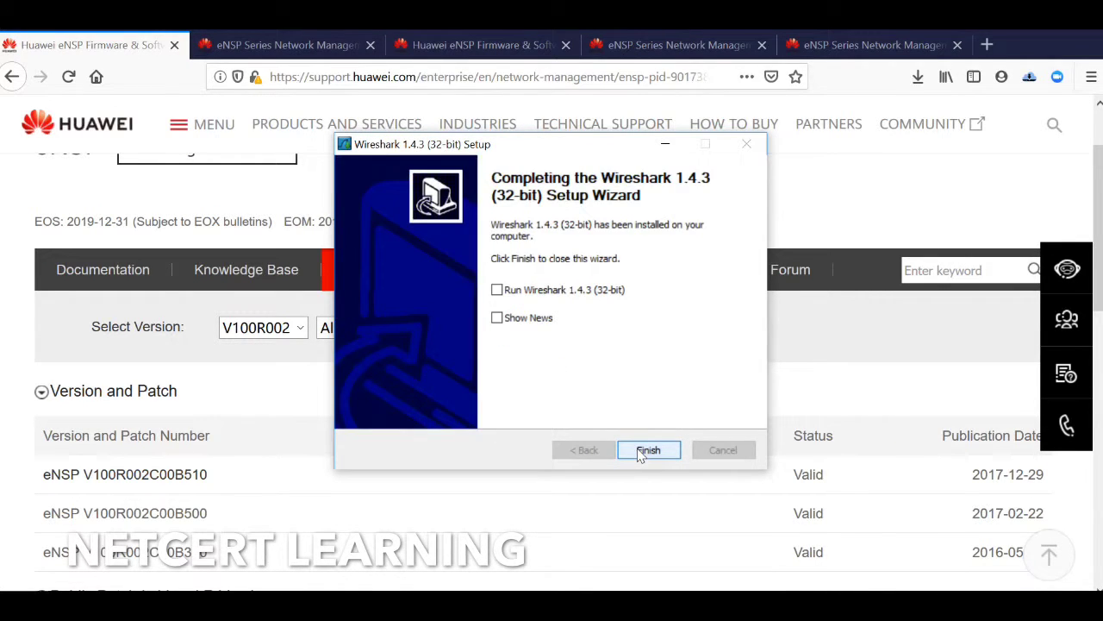
pyautogui.click(648, 450)
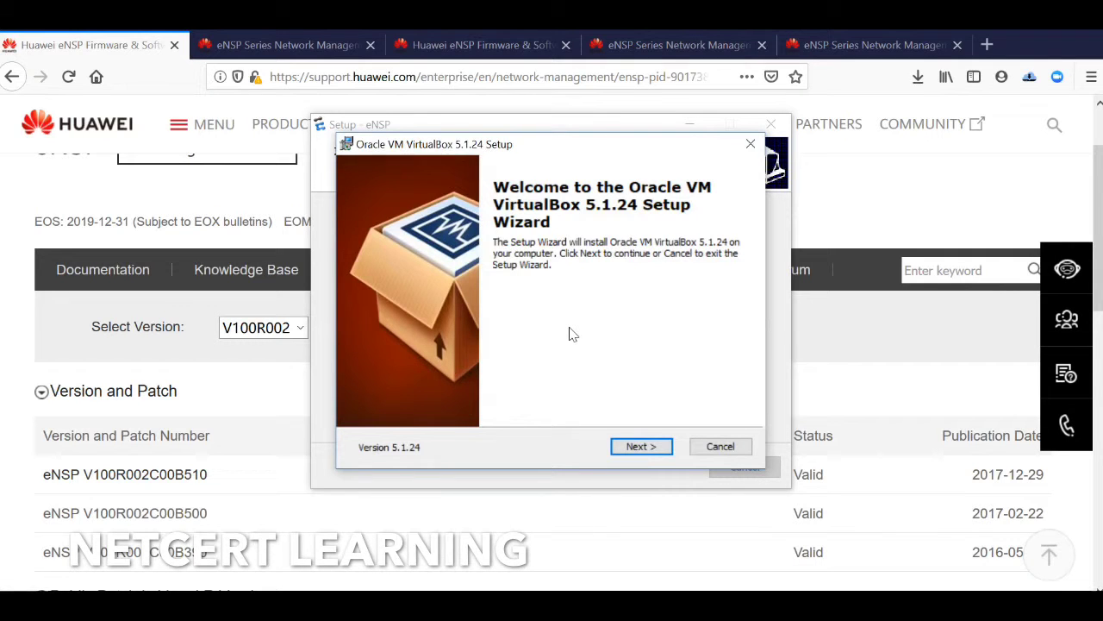
# Step: Install VirtualBox 5.1.24 with default features and USB driver, without starting it afterwards
pyautogui.click(645, 450)
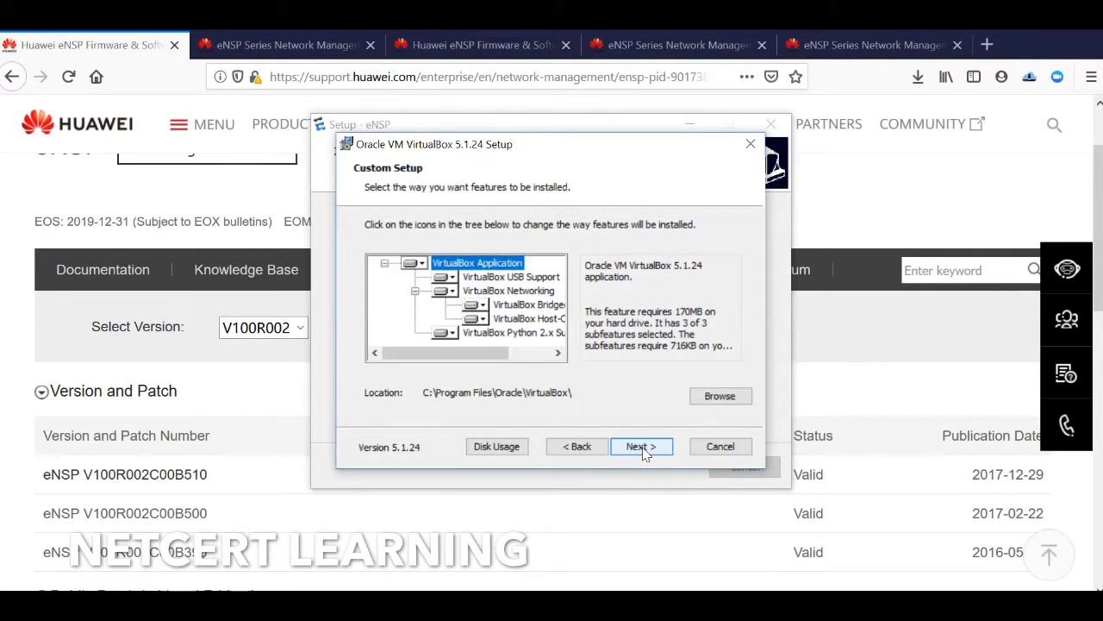
pyautogui.click(642, 447)
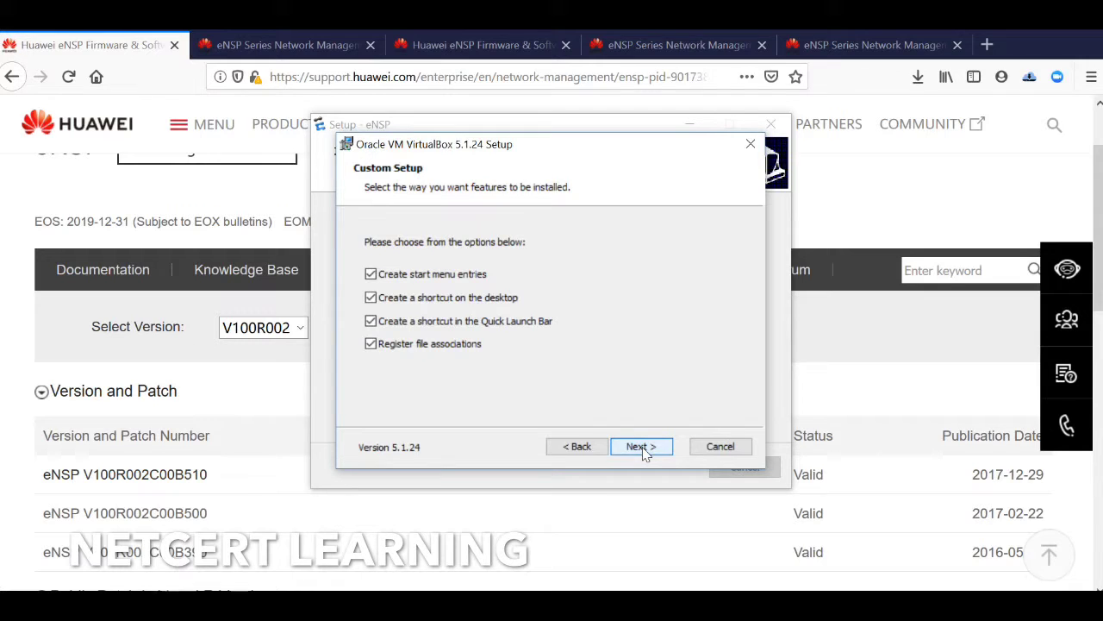
pyautogui.click(642, 446)
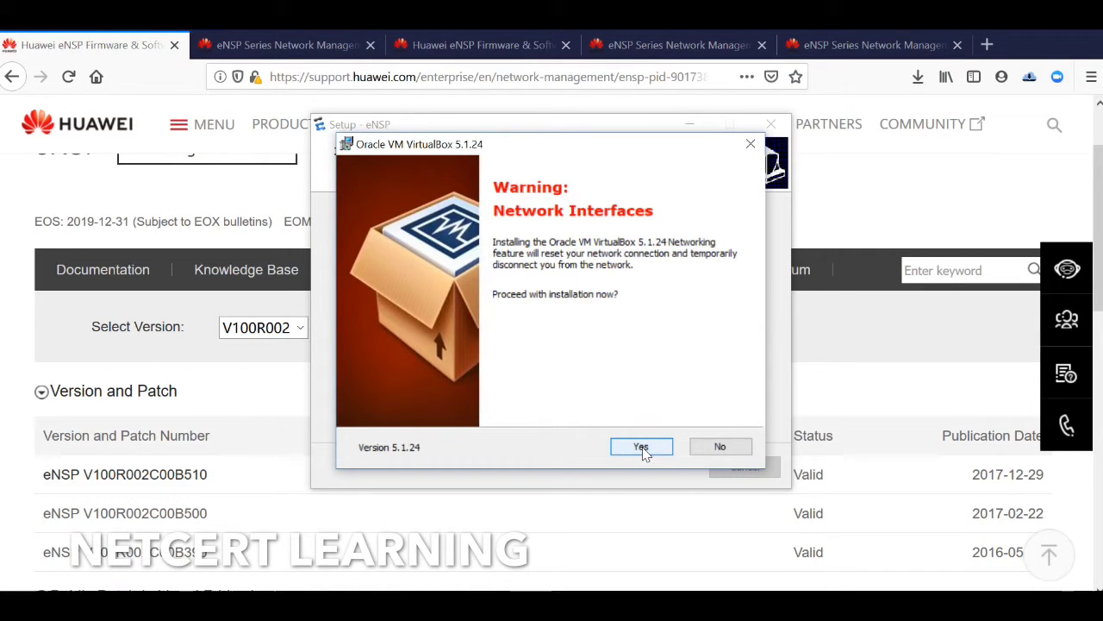
pyautogui.click(642, 447)
pyautogui.click(643, 447)
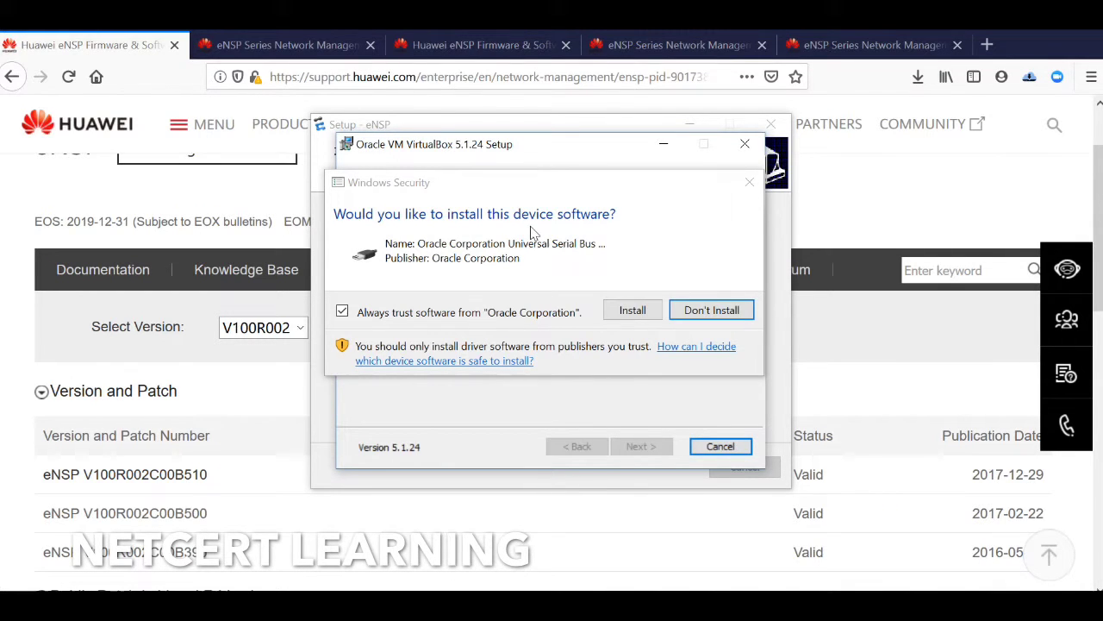
pyautogui.click(633, 312)
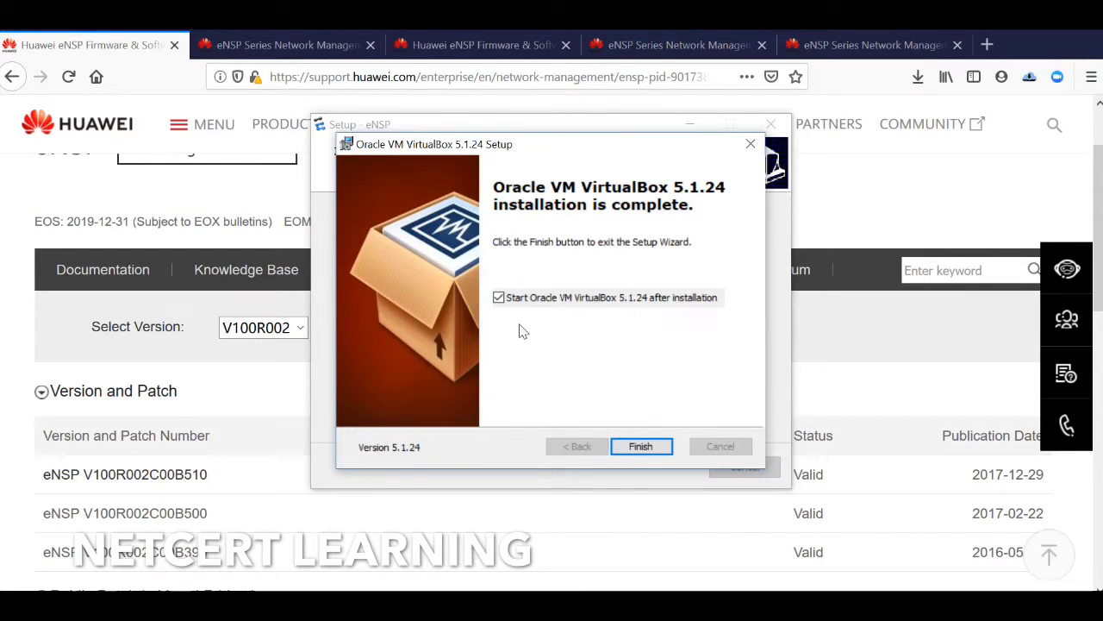
pyautogui.click(512, 299)
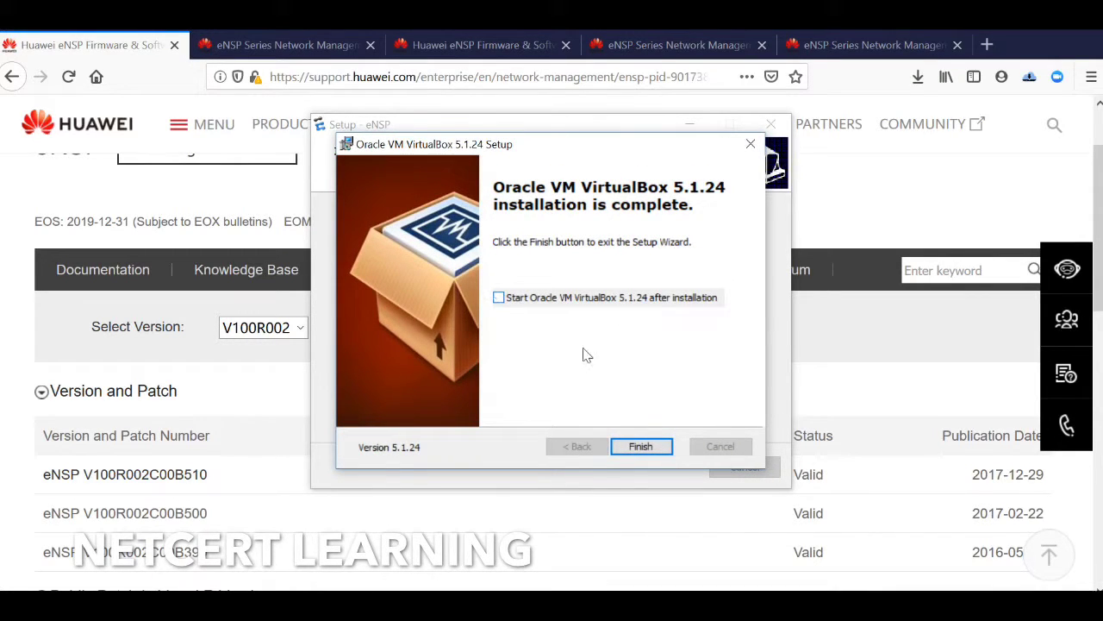
pyautogui.click(638, 446)
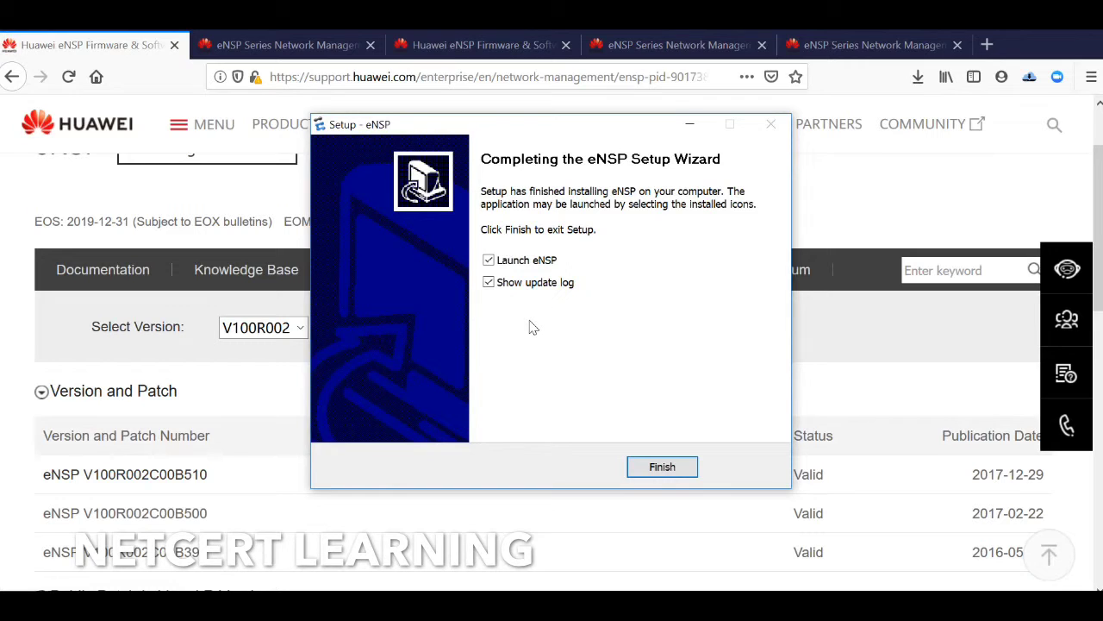
# Step: Finish eNSP setup with Show update log unticked and Launch eNSP kept on
pyautogui.click(488, 284)
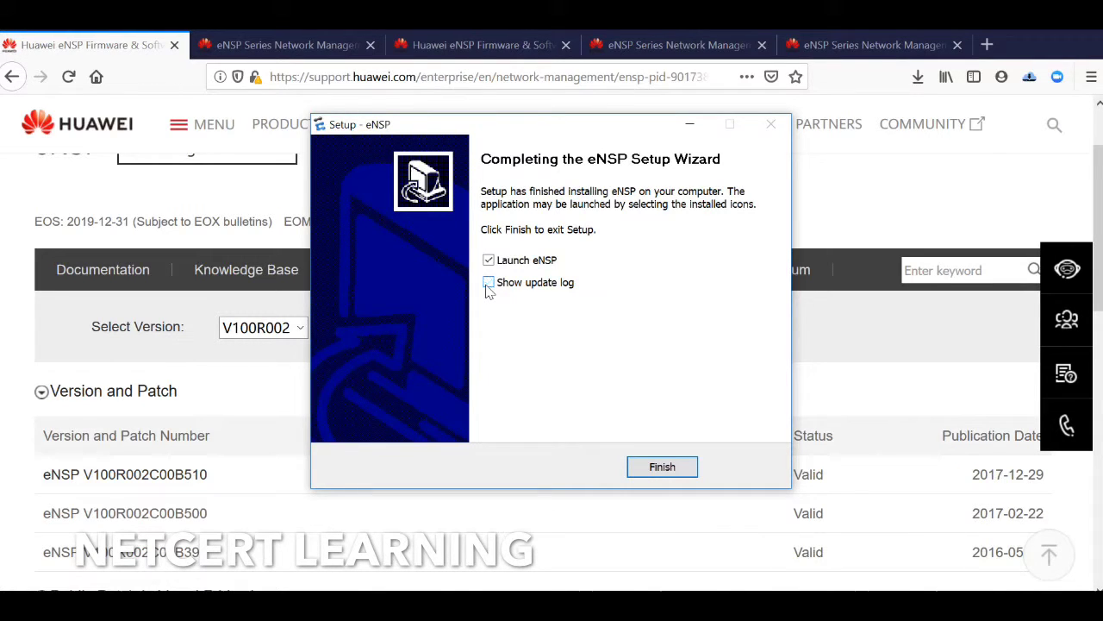
pyautogui.click(657, 467)
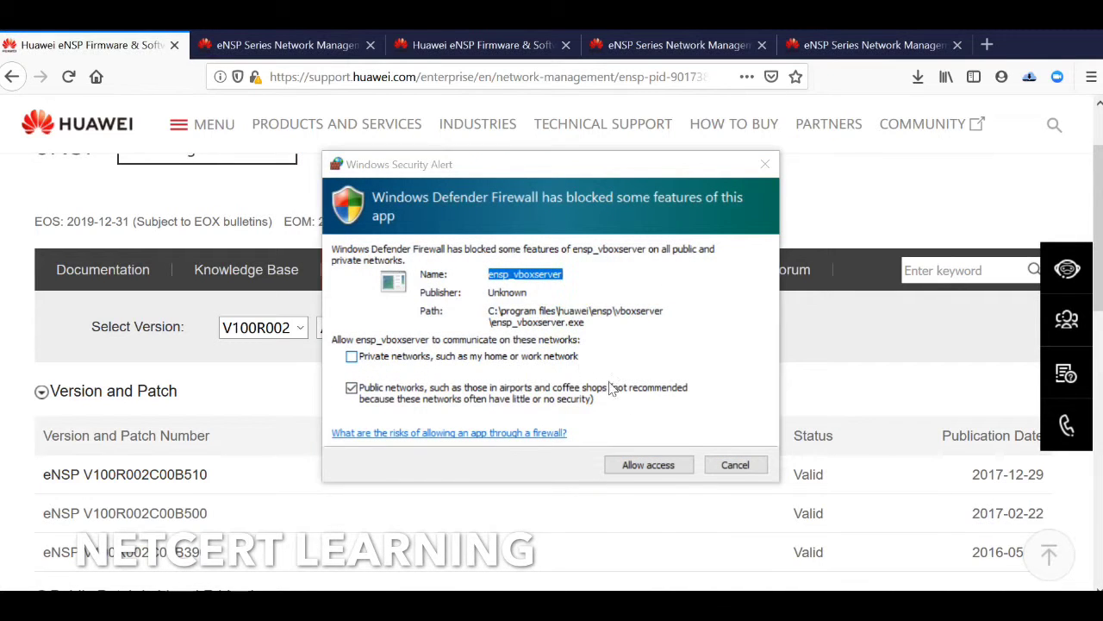
# Step: Grant firewall access to ensp_vboxserver and eNSP, then decline the v1.3.00.100 update download
pyautogui.click(642, 466)
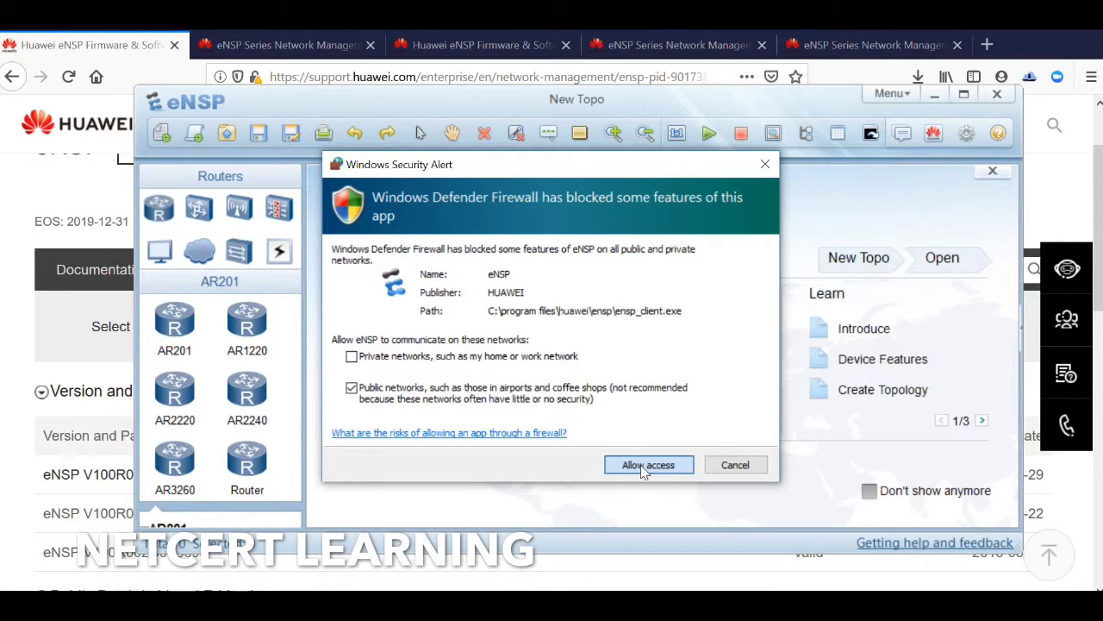
pyautogui.click(640, 464)
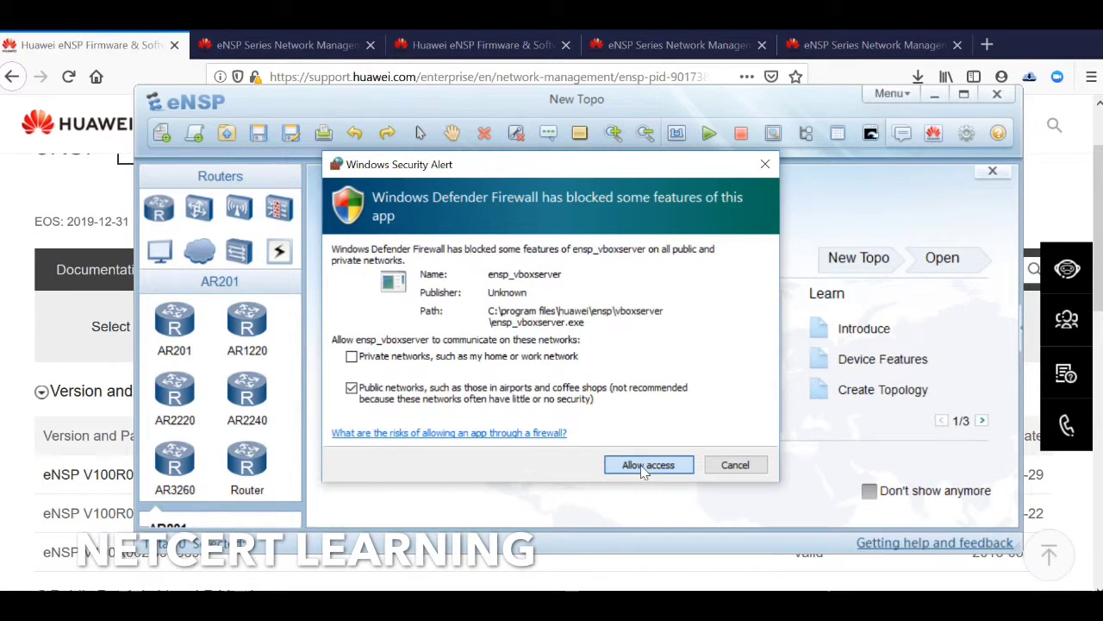
pyautogui.click(642, 466)
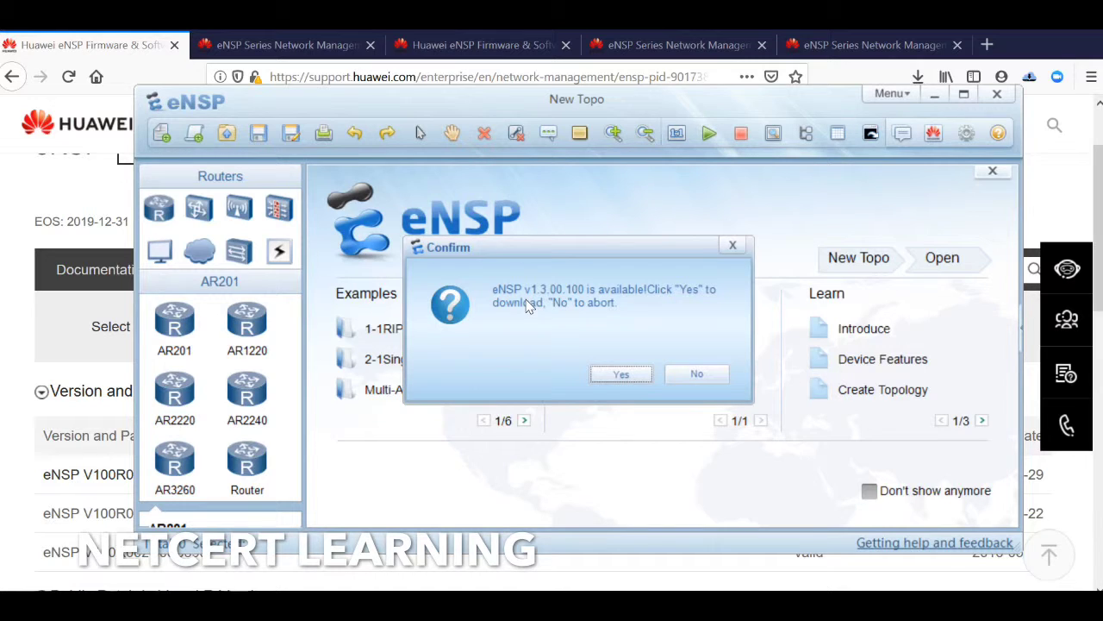
pyautogui.click(696, 374)
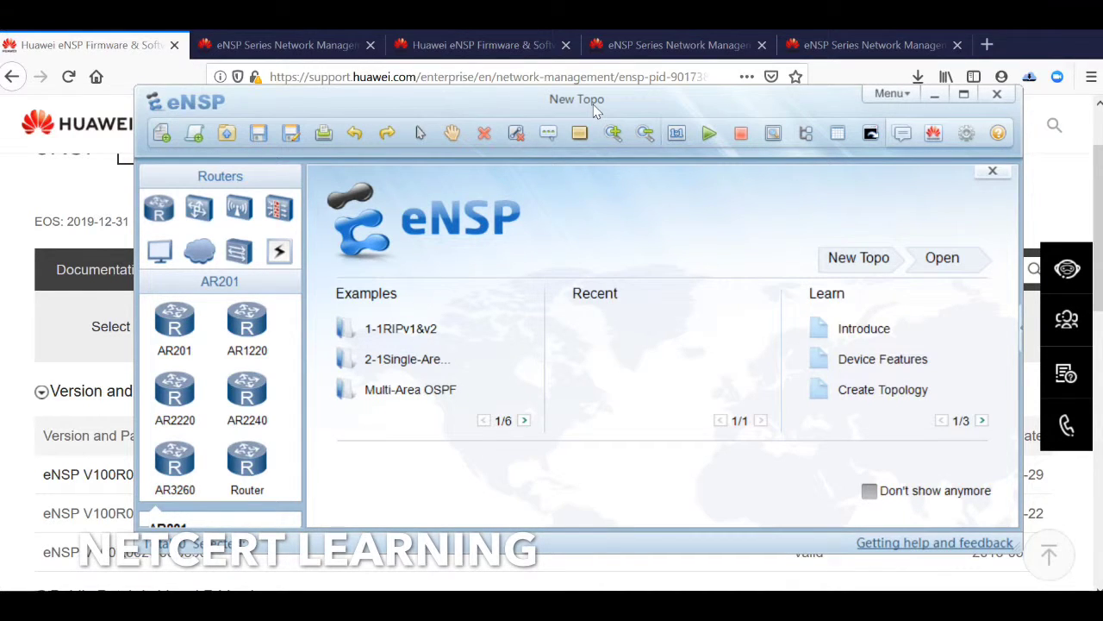
# Step: Place an AR1220 router, AR1, on a new blank topology, then minimize the eNSP window
pyautogui.moveTo(593, 106); pyautogui.dragTo(539, 82)
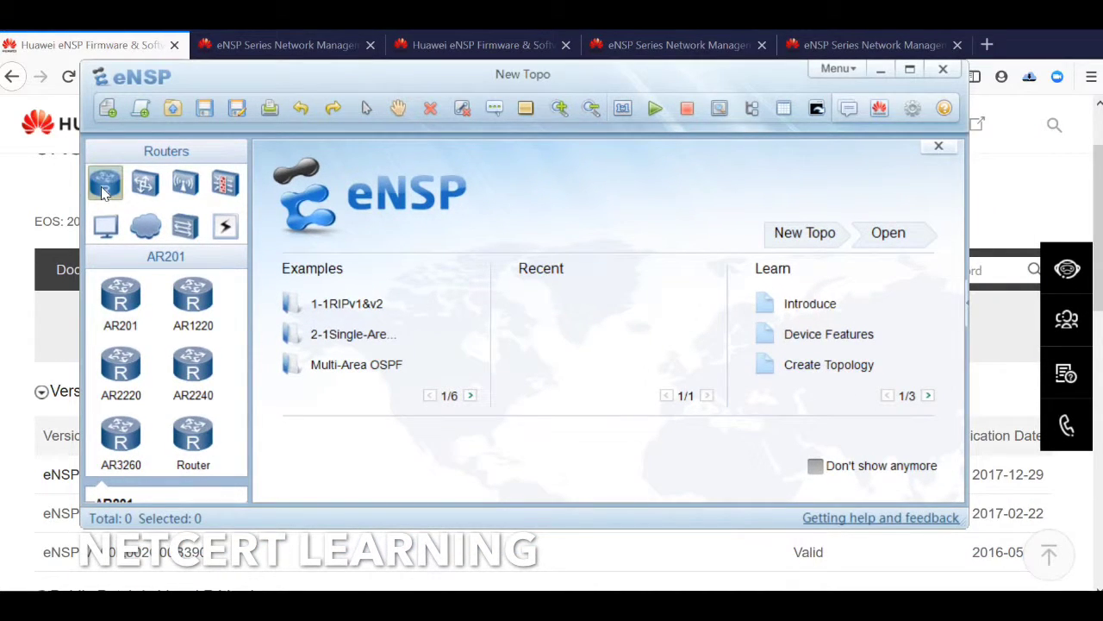
pyautogui.click(108, 111)
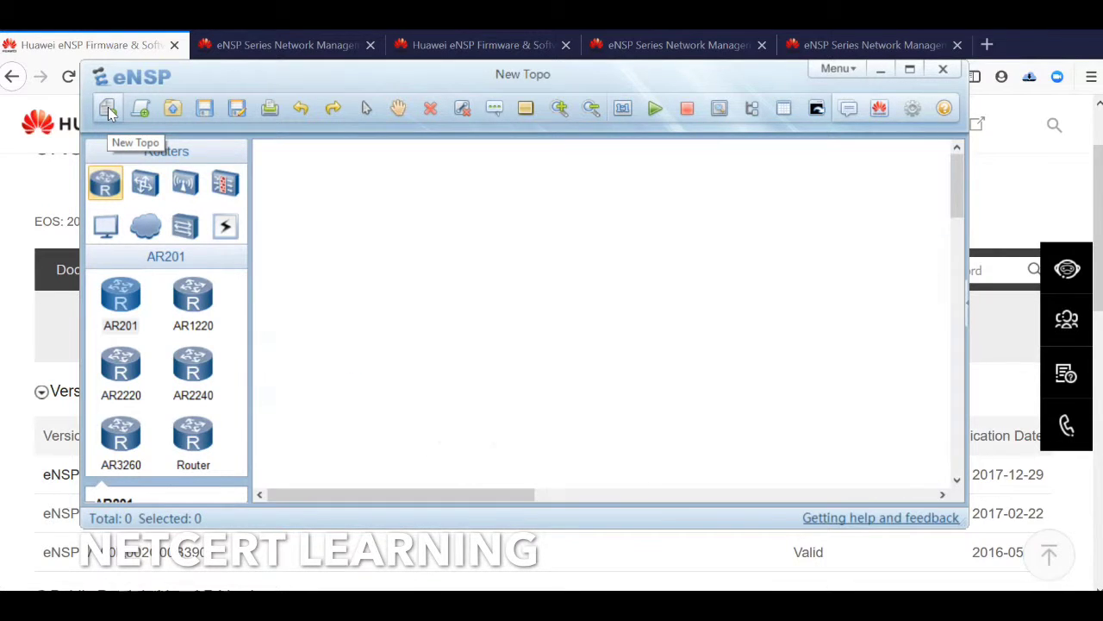
pyautogui.click(192, 297)
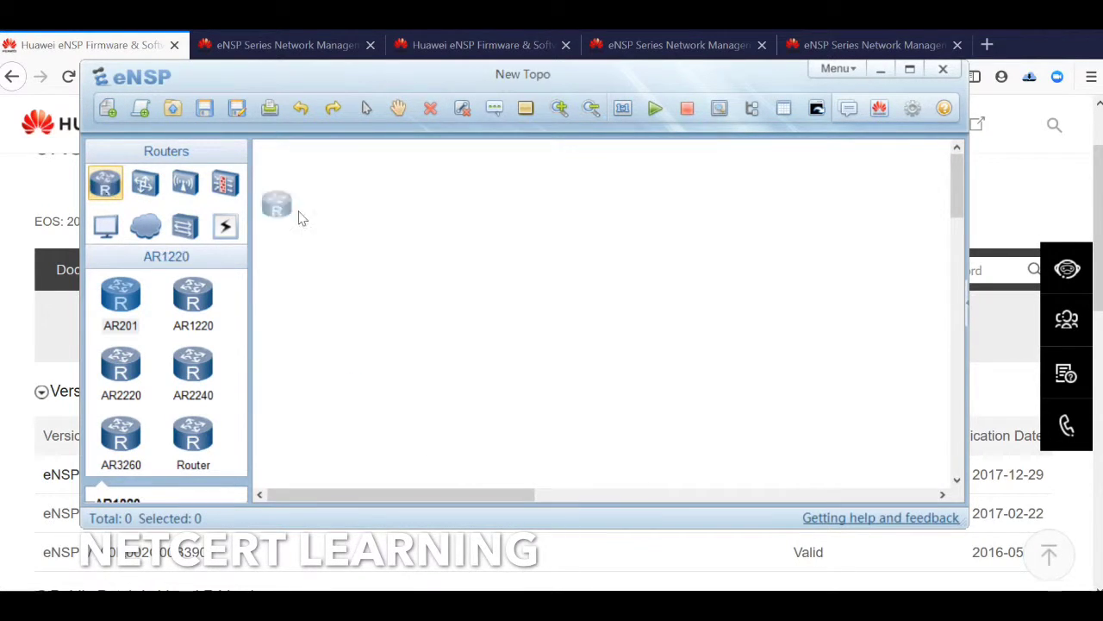
pyautogui.click(502, 244)
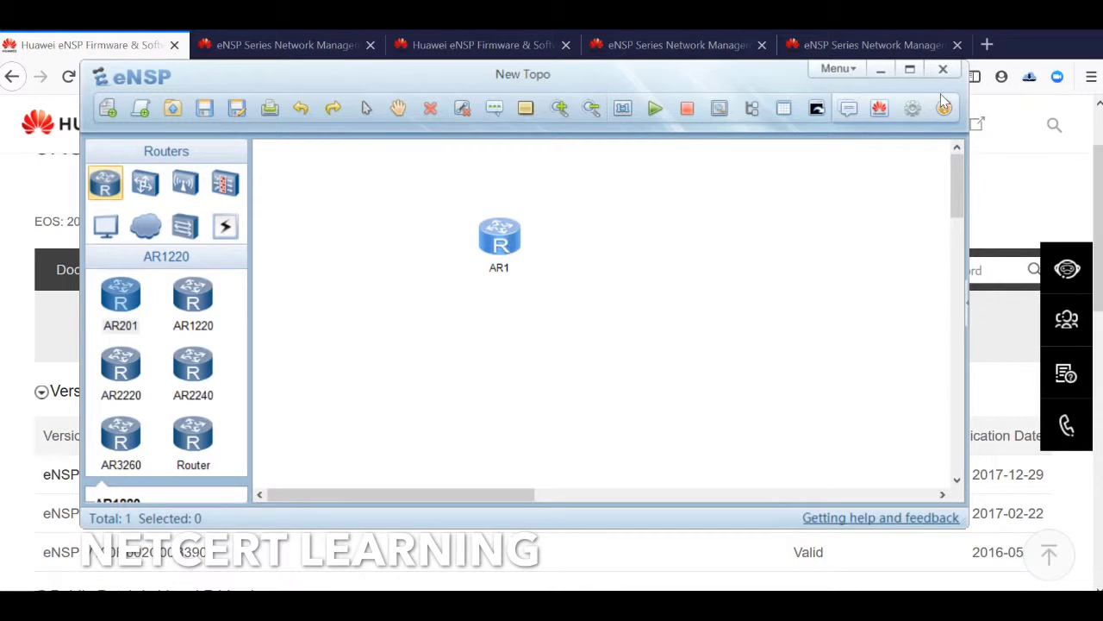
pyautogui.click(882, 70)
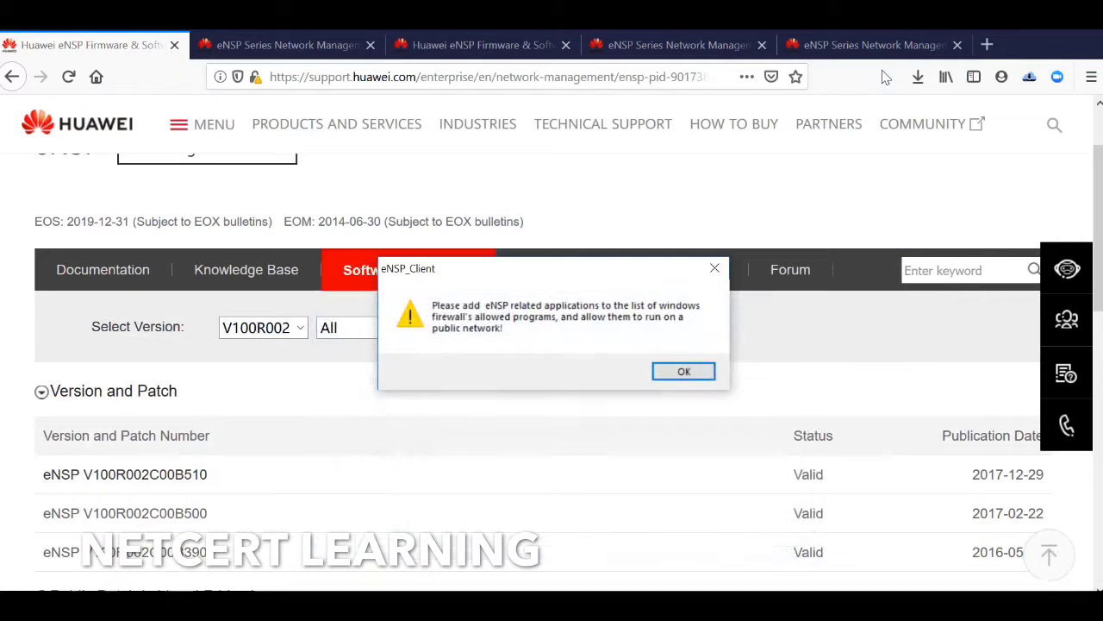